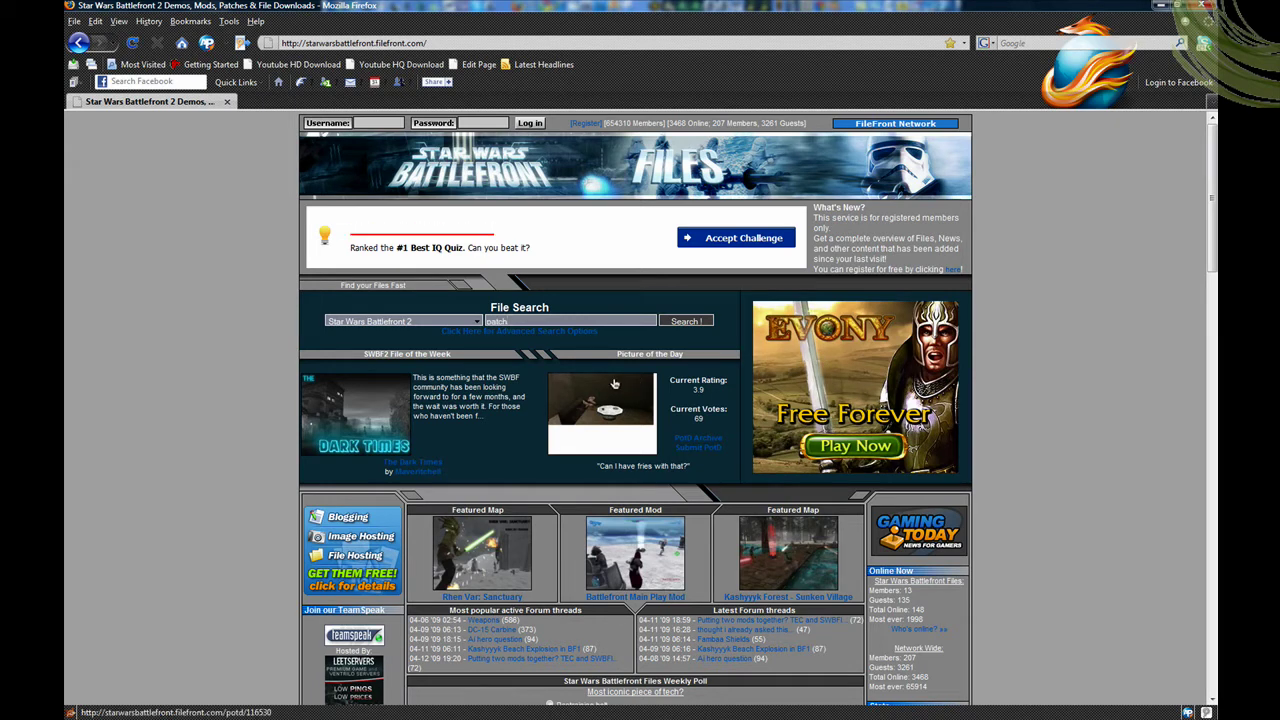
- Search the Star Wars Battlefront 2 files for "patch" and start downloading the v1.1 Patch US
{"action": "left_click", "coordinate": [570, 323]}
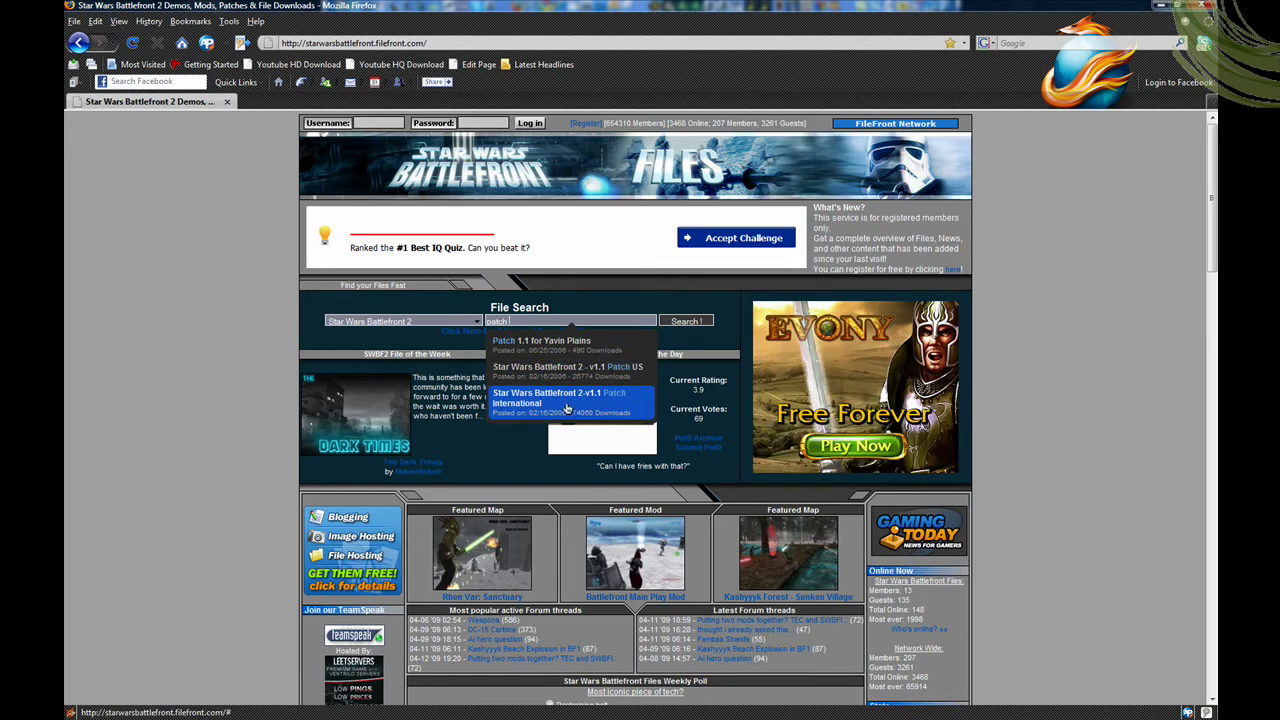
{"action": "left_click", "coordinate": [551, 378]}
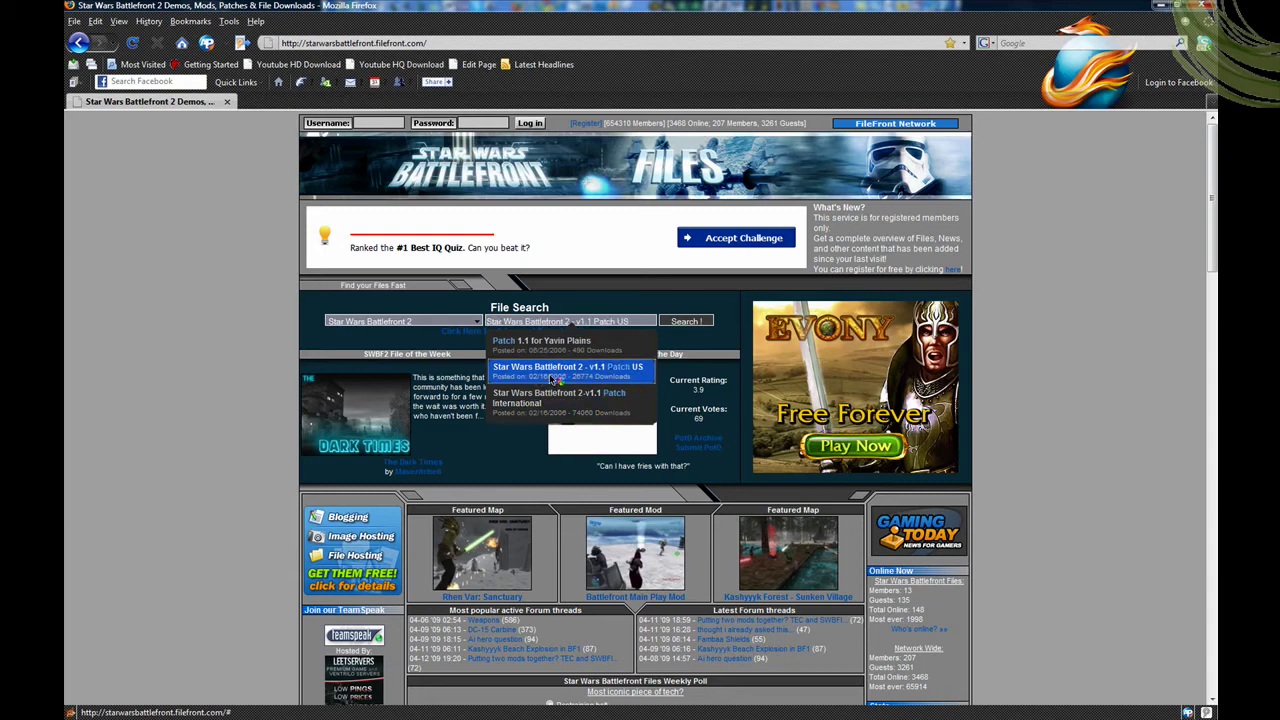
{"action": "left_click", "coordinate": [551, 378]}
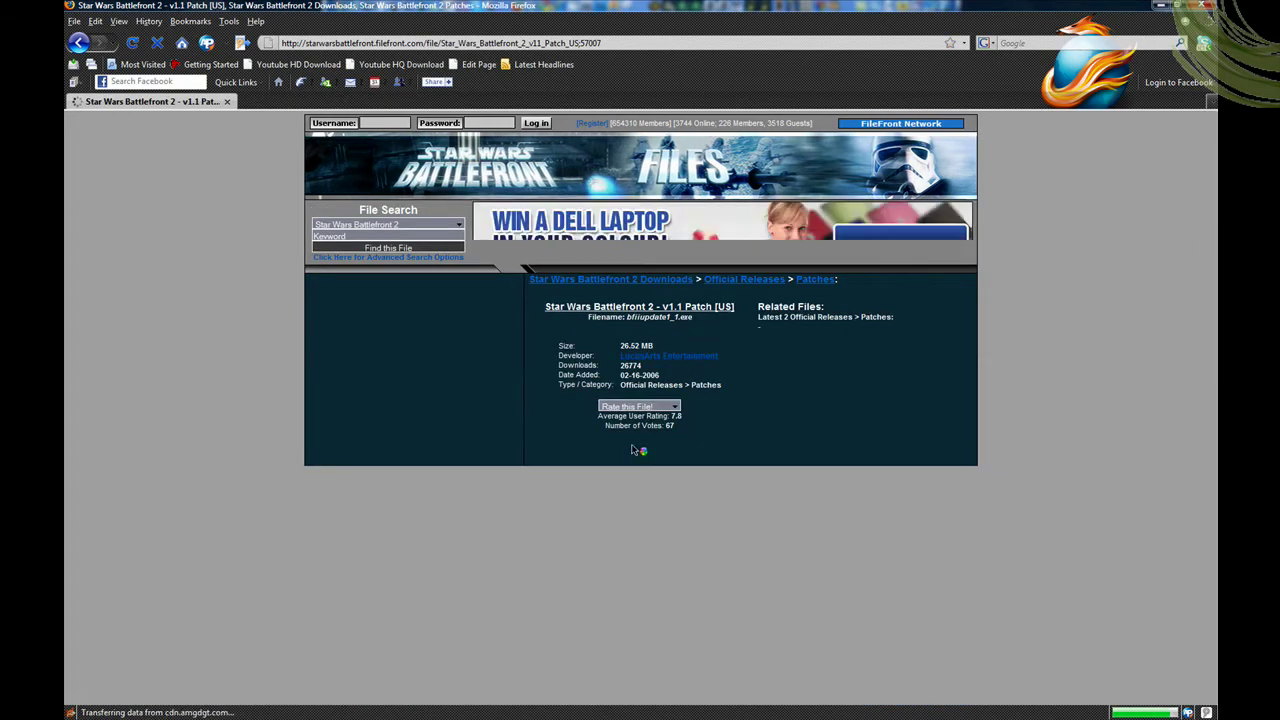
{"action": "scroll", "coordinate": [678, 395], "scroll_direction": "down", "scroll_amount": 3}
{"action": "left_click", "coordinate": [680, 358]}
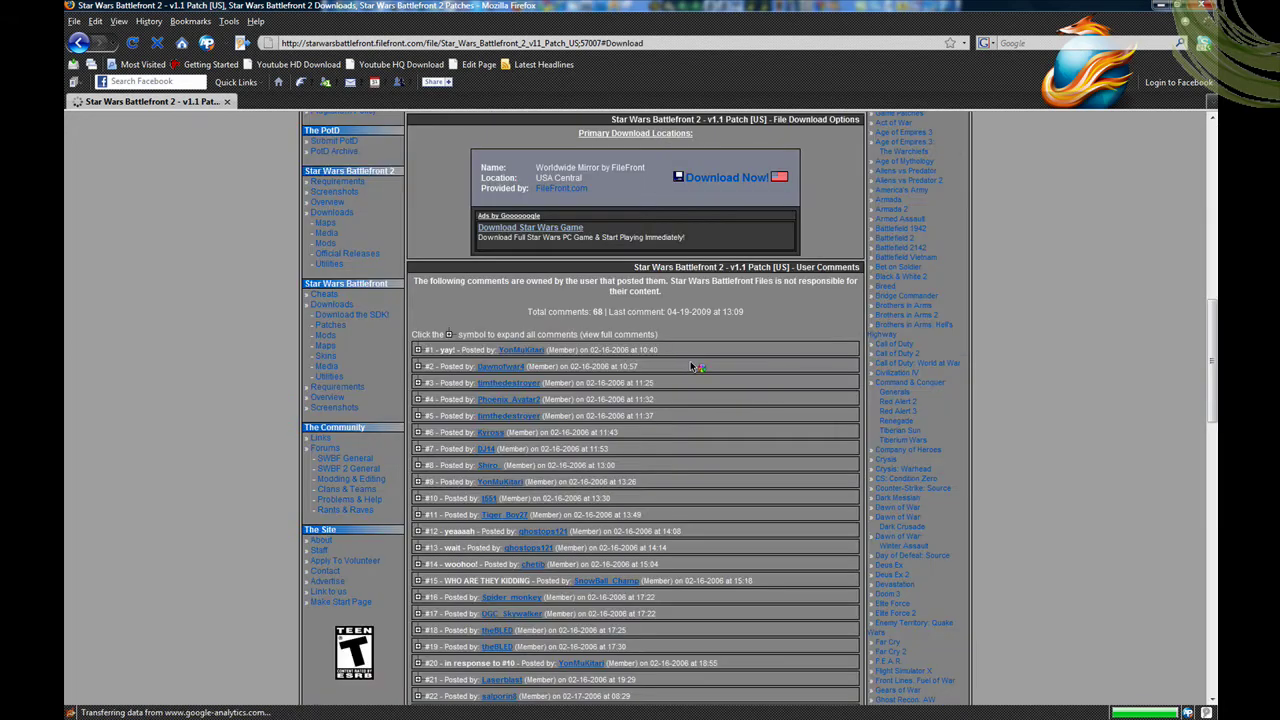
{"action": "left_click", "coordinate": [735, 177]}
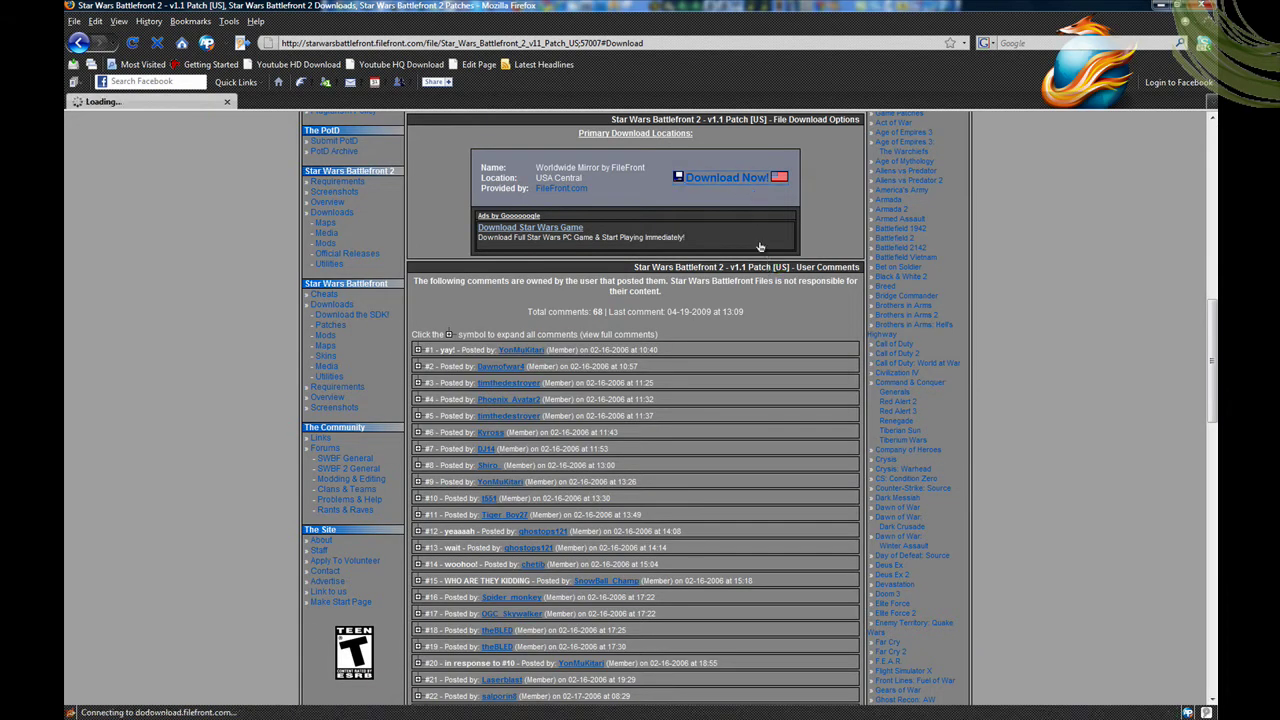
- Switch to the Xfire chat window and send the reply "oh then u screwed up"
{"action": "key", "text": "alt+Tab"}
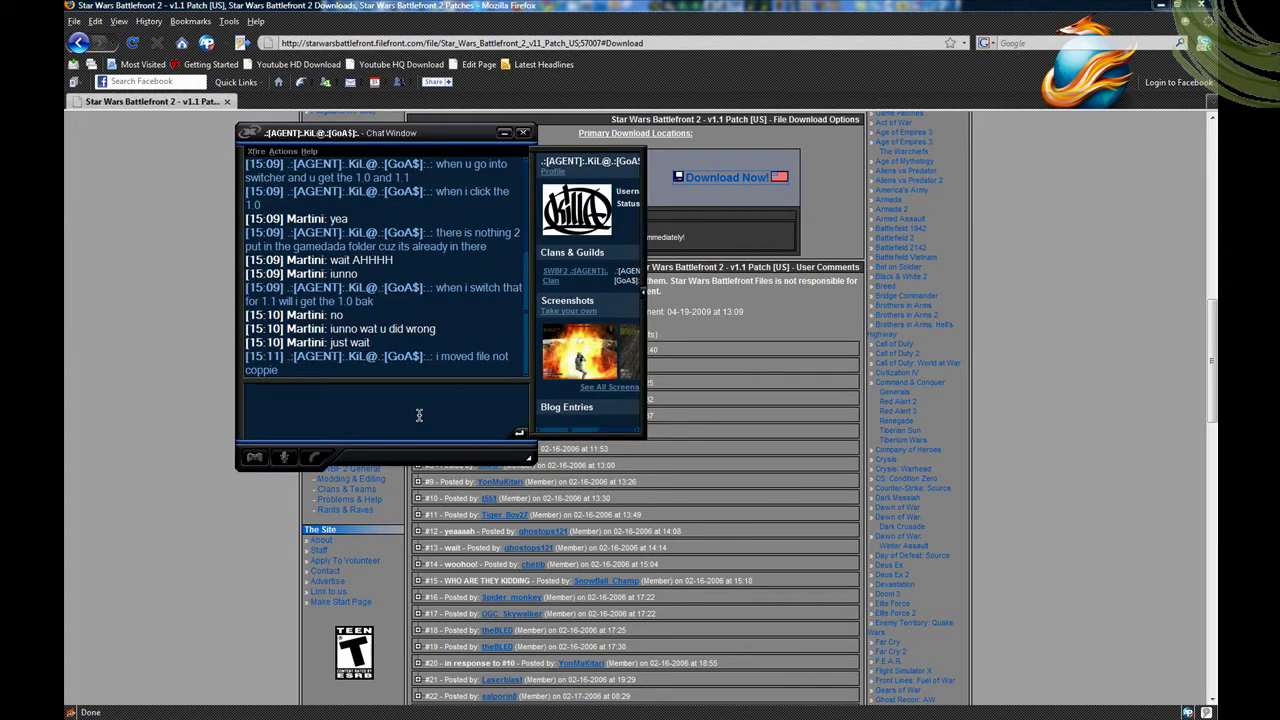
{"action": "type", "text": "oh then u screwed up"}
{"action": "key", "text": "Return"}
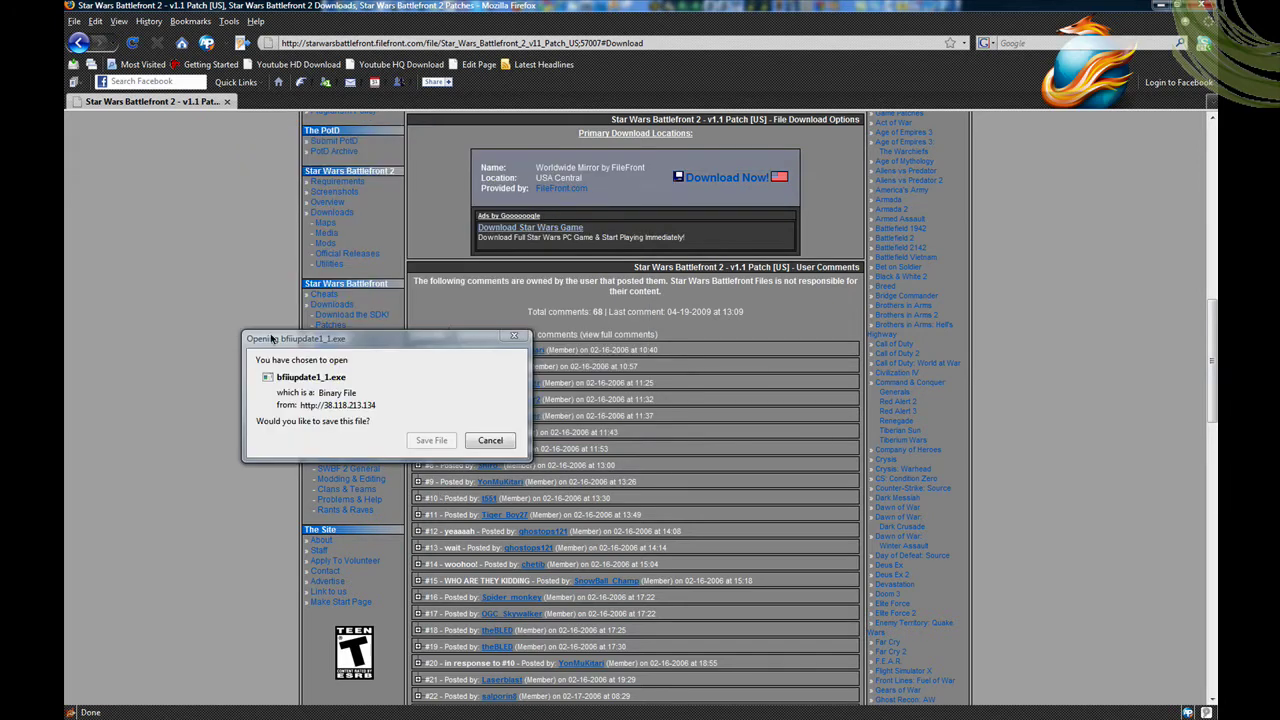
- Save bfiiupdate1_1.exe, cancel its running download, and clear and close the download list
{"action": "left_click", "coordinate": [350, 379]}
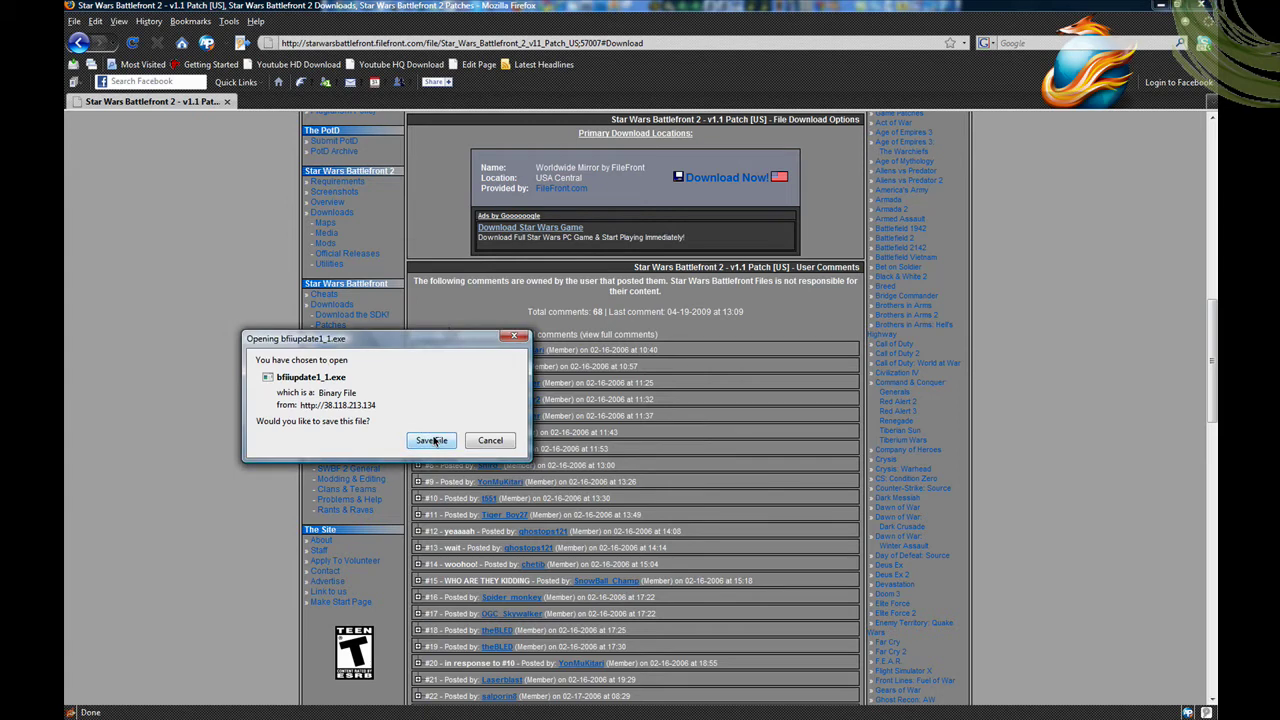
{"action": "left_click", "coordinate": [434, 441]}
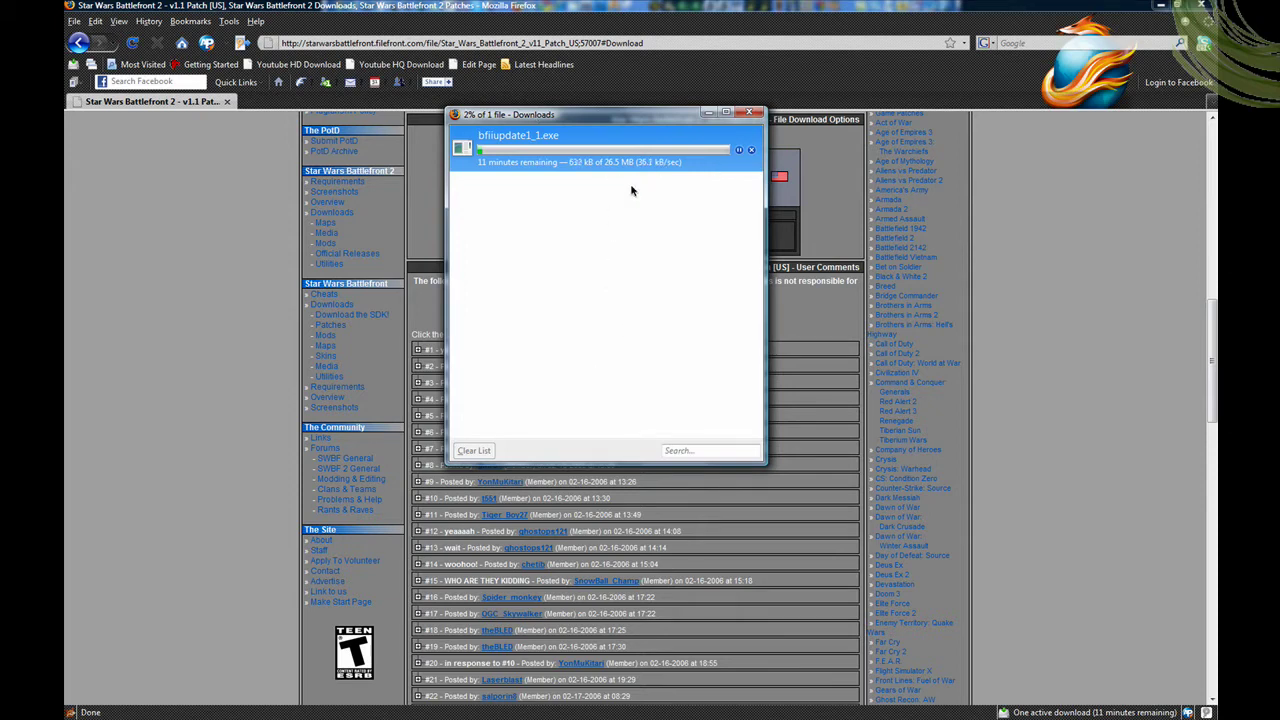
{"action": "left_click", "coordinate": [752, 150]}
{"action": "left_click", "coordinate": [474, 451]}
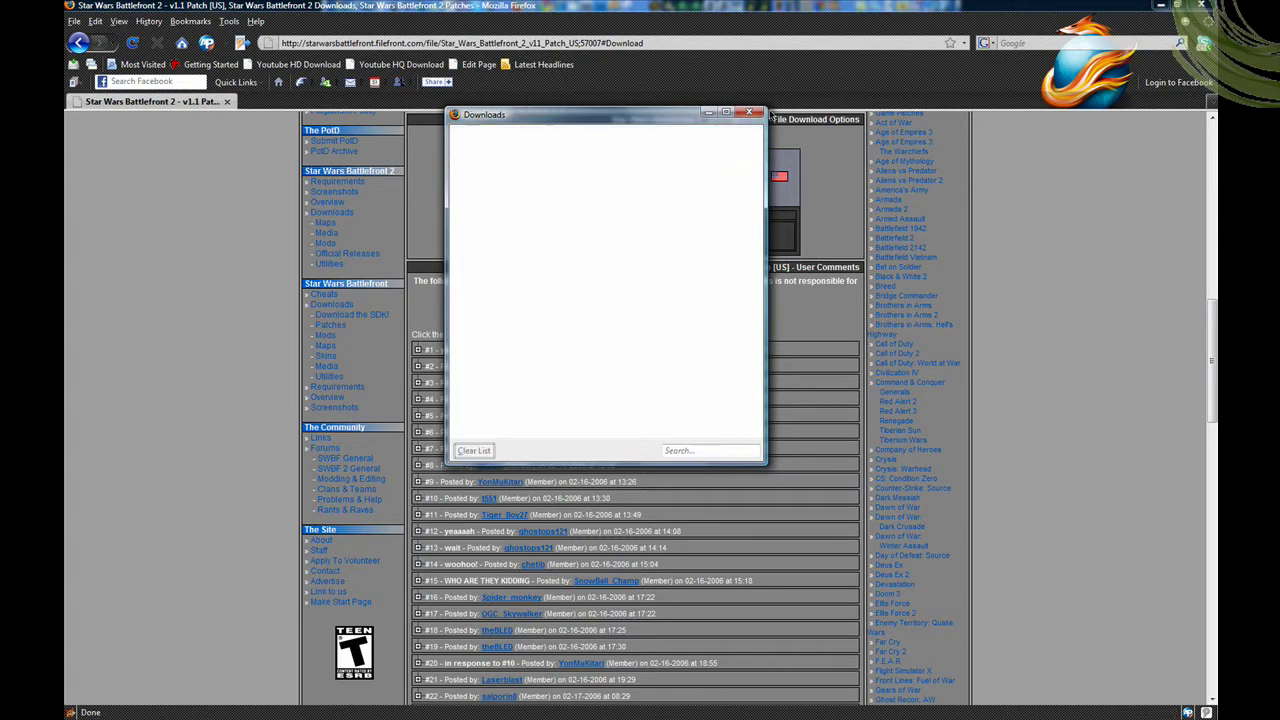
{"action": "left_click", "coordinate": [749, 112]}
- Search the Star Wars Battlefront 2 files for "version switcher" and open the page of Thunder's Battlefront II Version Switcher
{"action": "scroll", "coordinate": [404, 360], "scroll_direction": "up", "scroll_amount": 10}
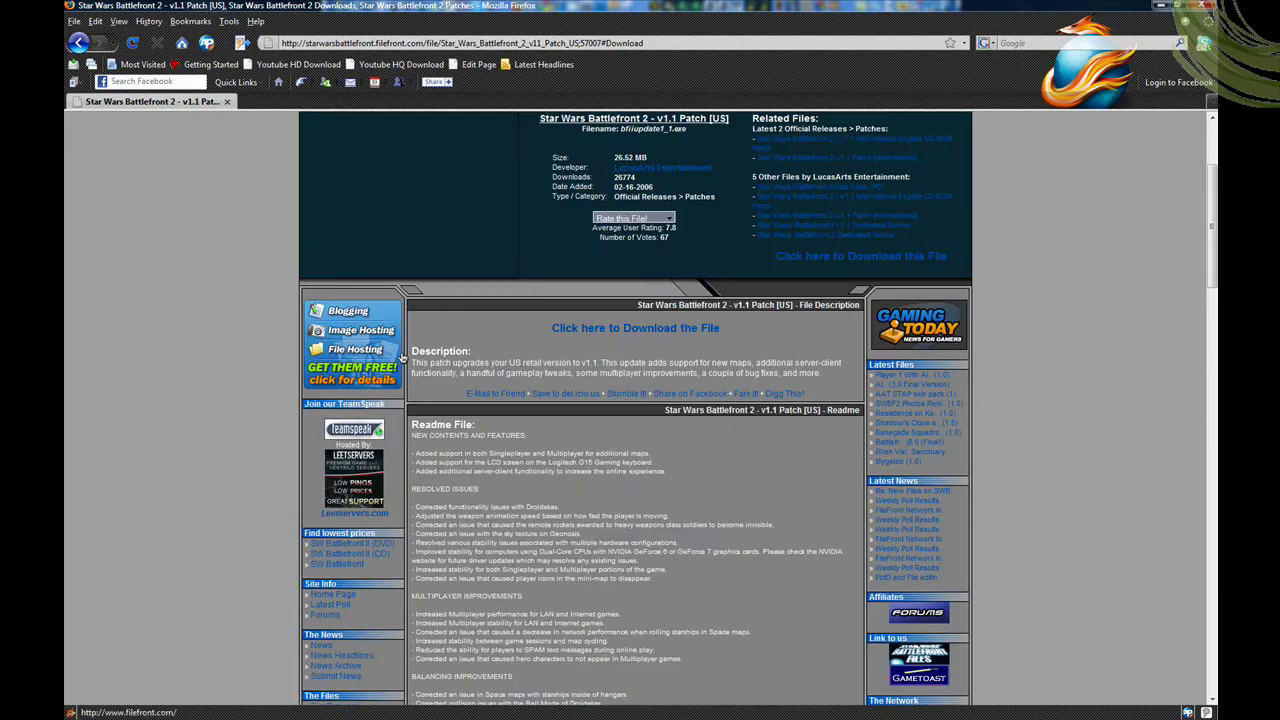
{"action": "scroll", "coordinate": [403, 356], "scroll_direction": "up", "scroll_amount": 4}
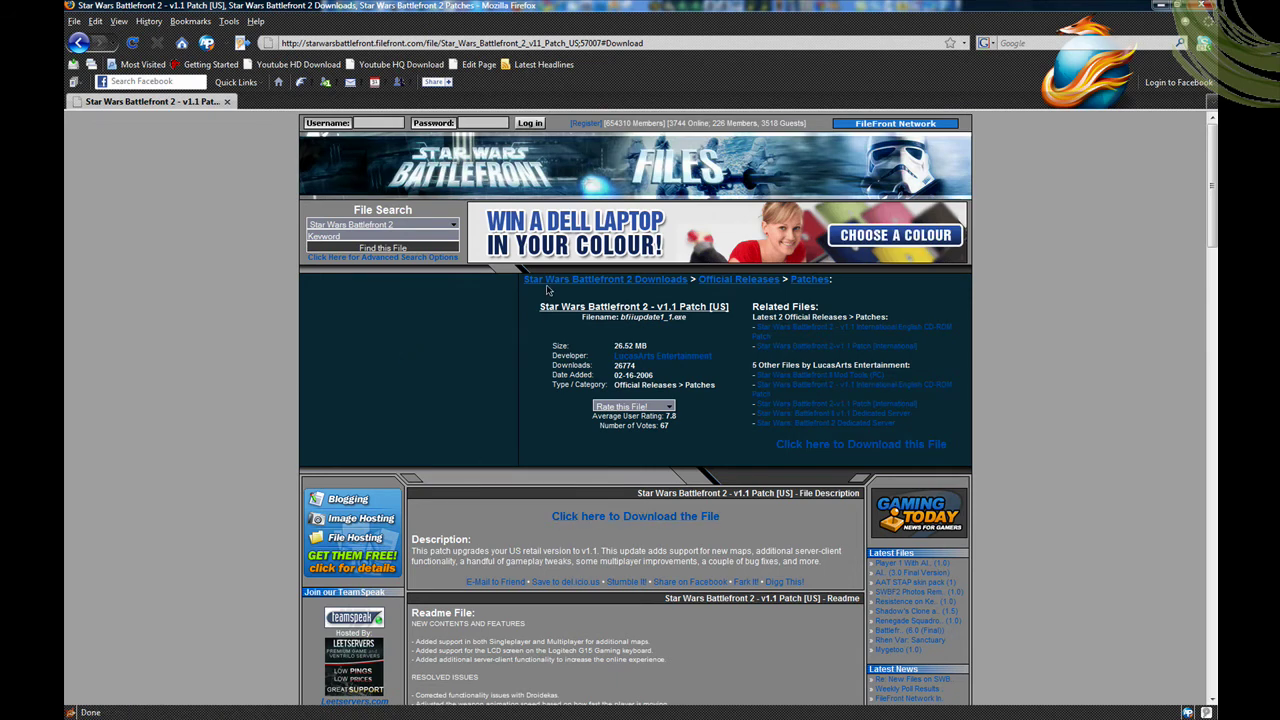
{"action": "left_click", "coordinate": [358, 236]}
{"action": "type", "text": "version switcher"}
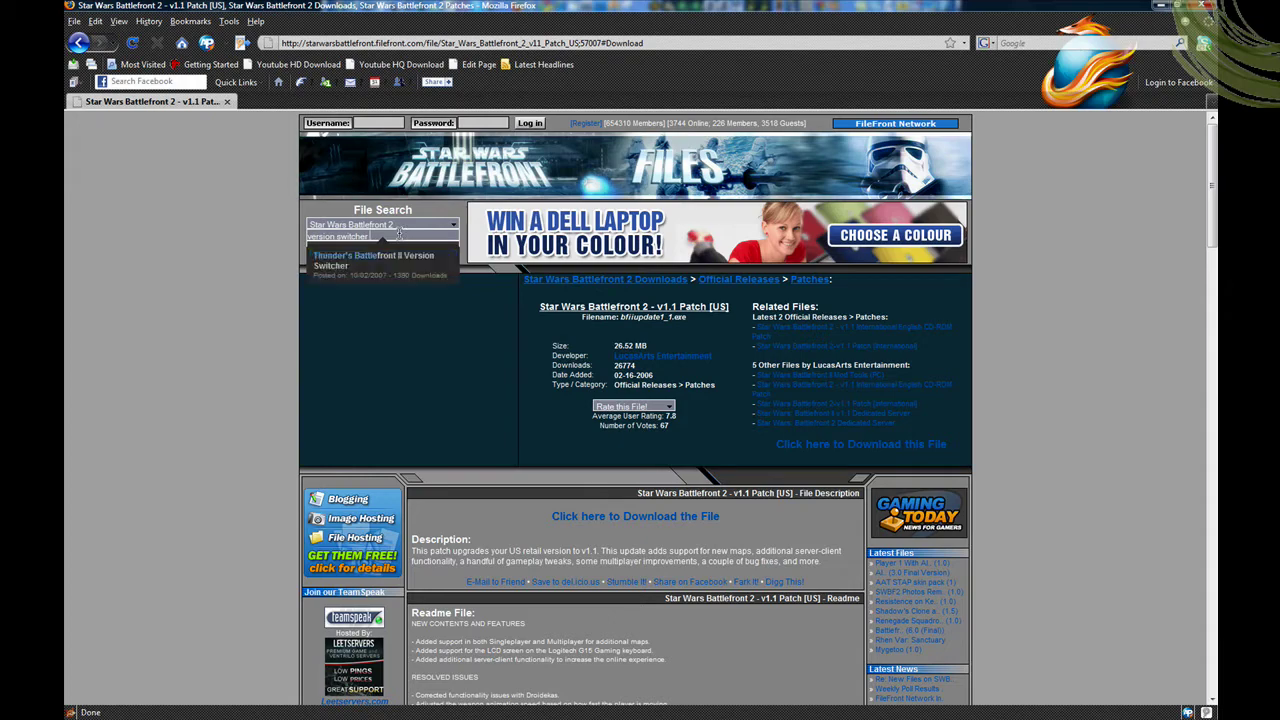
{"action": "left_click", "coordinate": [401, 256]}
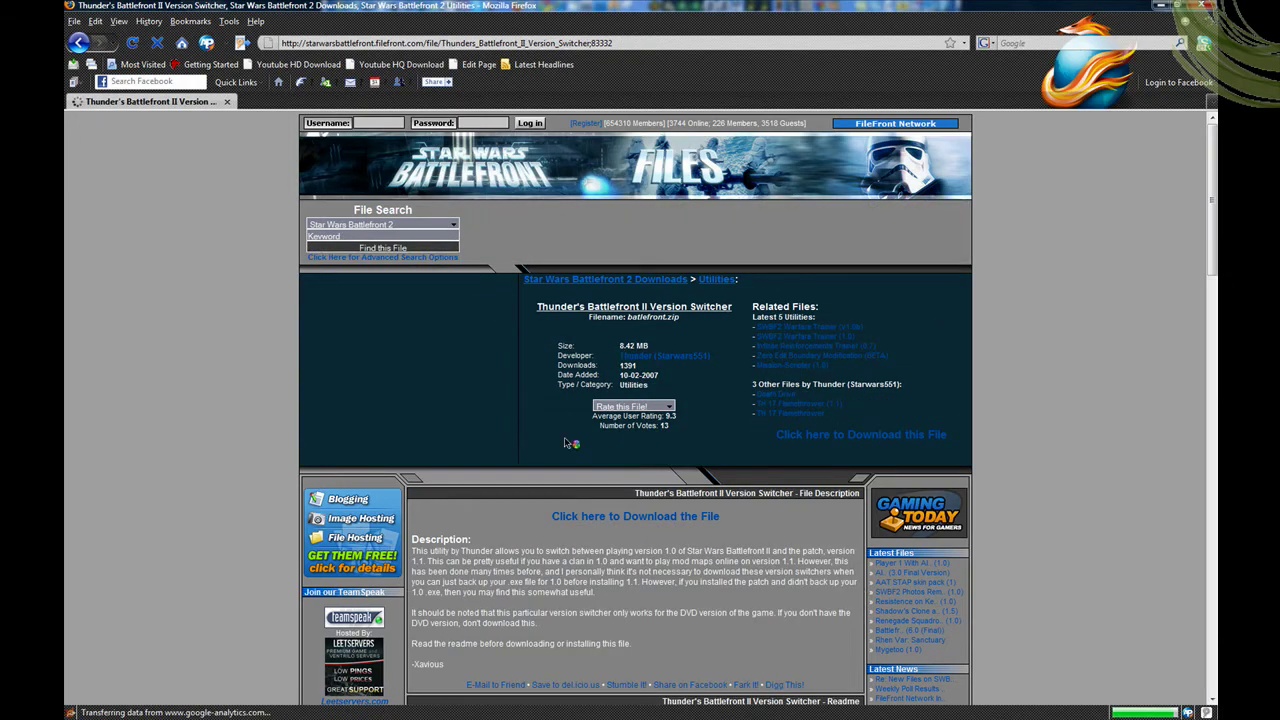
- Request the version switcher's batlefront.zip download from the Worldwide Mirror by FileFront and dismiss the save prompt
{"action": "scroll", "coordinate": [620, 370], "scroll_direction": "down", "scroll_amount": 3}
{"action": "left_click", "coordinate": [635, 362]}
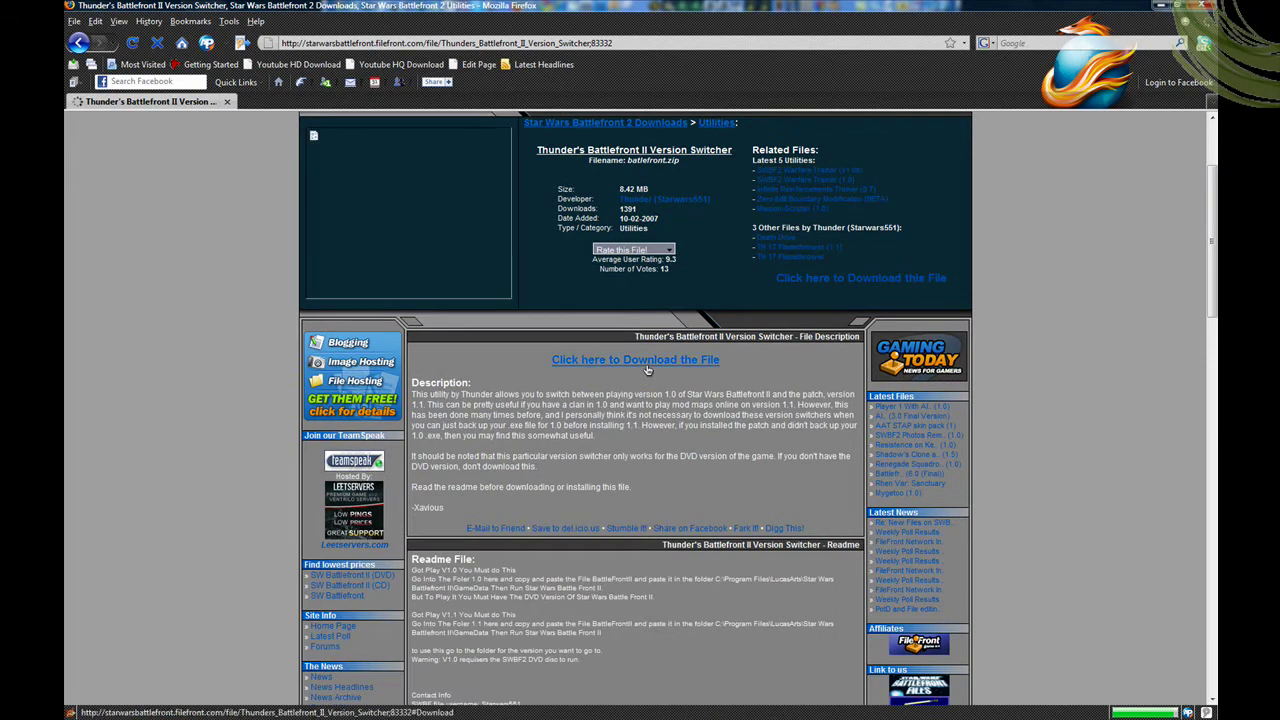
{"action": "left_click", "coordinate": [726, 187]}
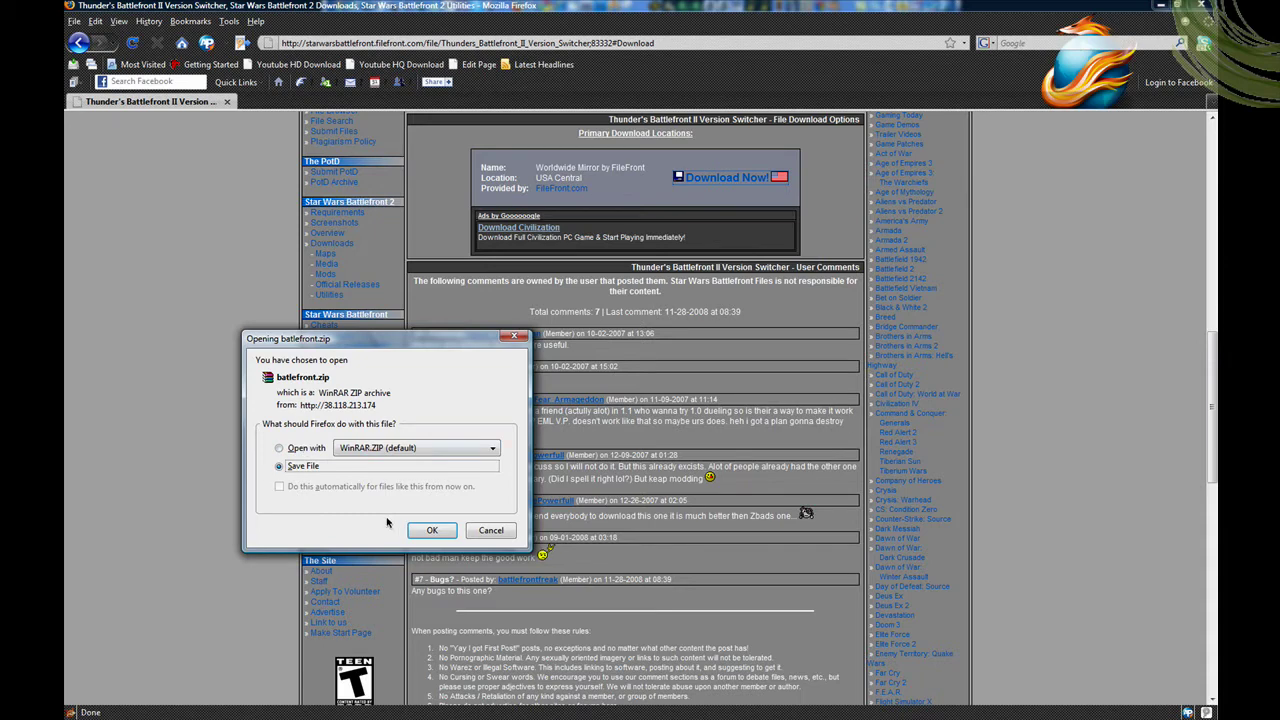
{"action": "left_click", "coordinate": [490, 531]}
- Switch to the Xfire chat window, send the reply "sure", and return to the browser
{"action": "key", "text": "alt+Tab"}
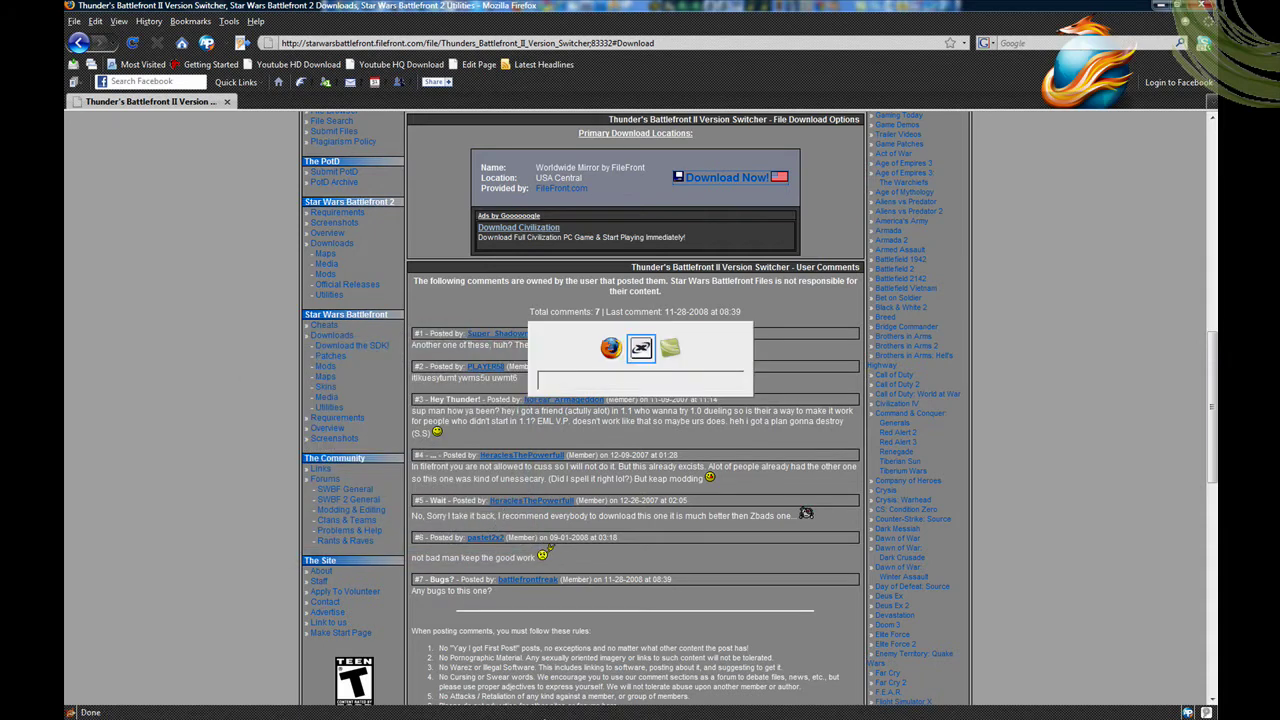
{"action": "mouse_move", "coordinate": [445, 712]}
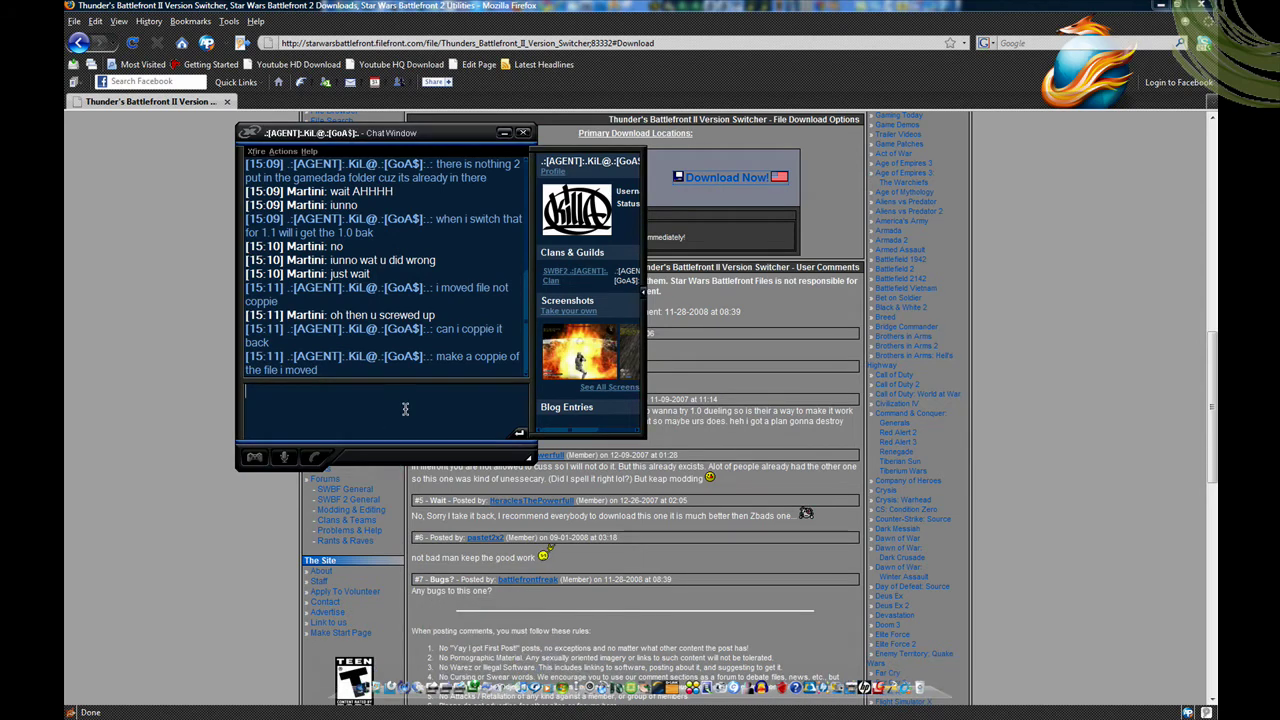
{"action": "type", "text": "sure"}
{"action": "key", "text": "Return"}
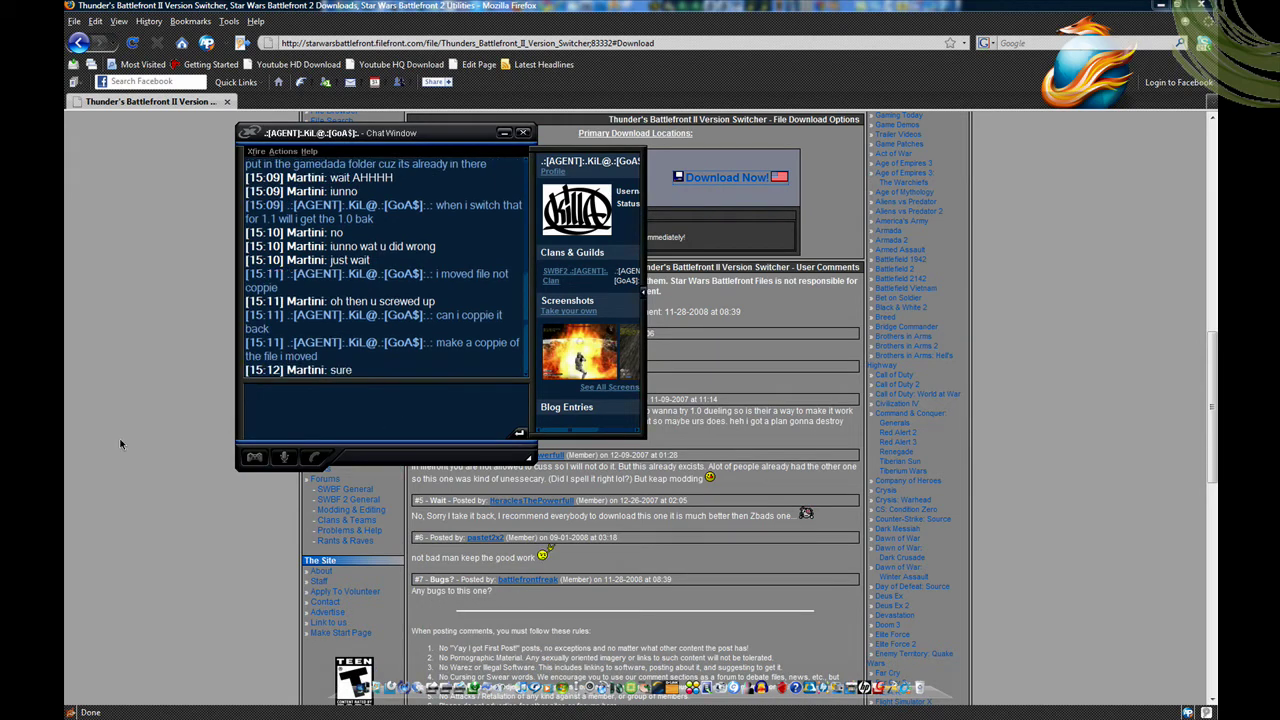
{"action": "left_click", "coordinate": [130, 405]}
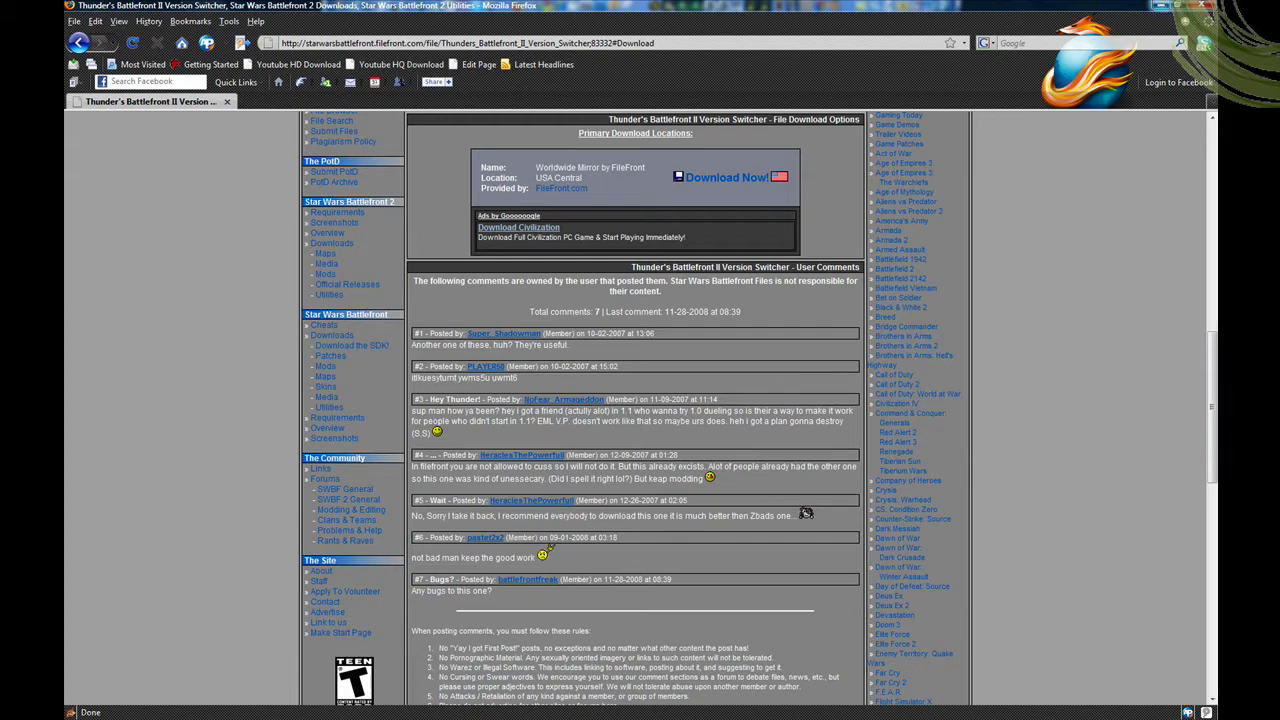
- Switch to the Downloads folder window, open Star Wars inside Mods, and select the bfiiupdate1_1 application
{"action": "left_click", "coordinate": [1161, 5]}
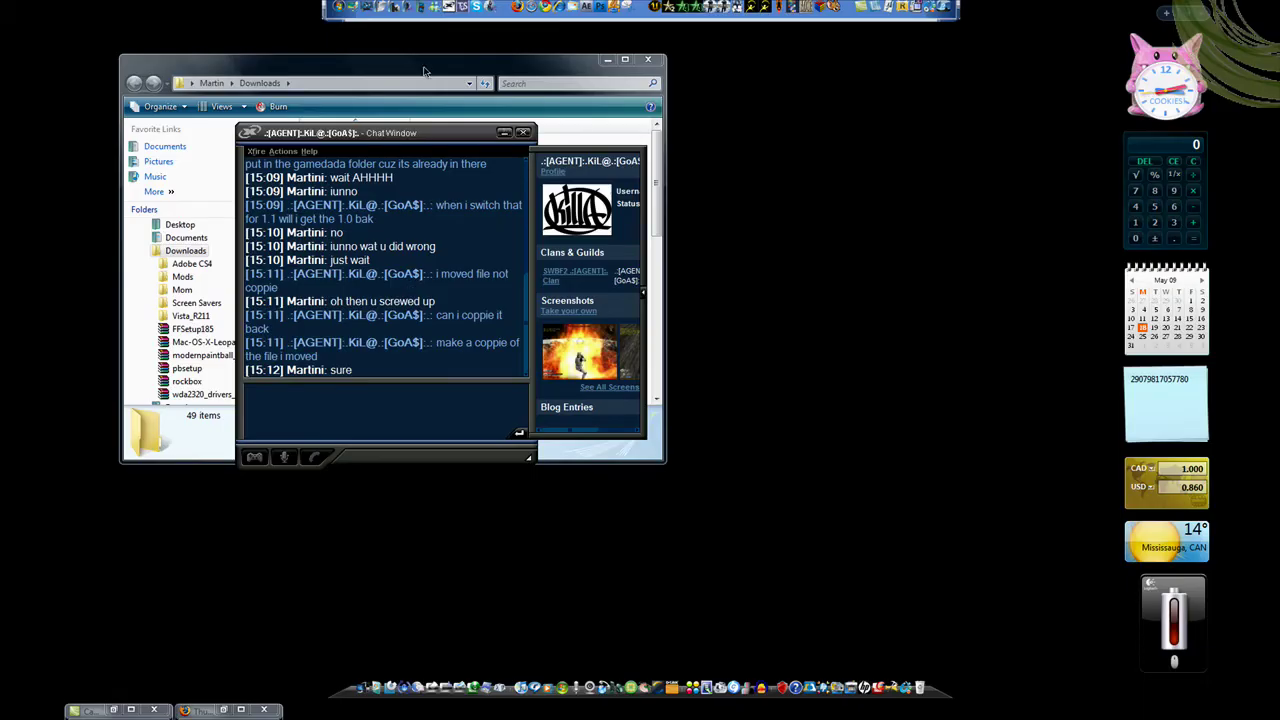
{"action": "left_click_drag", "start_coordinate": [424, 71], "coordinate": [425, 75]}
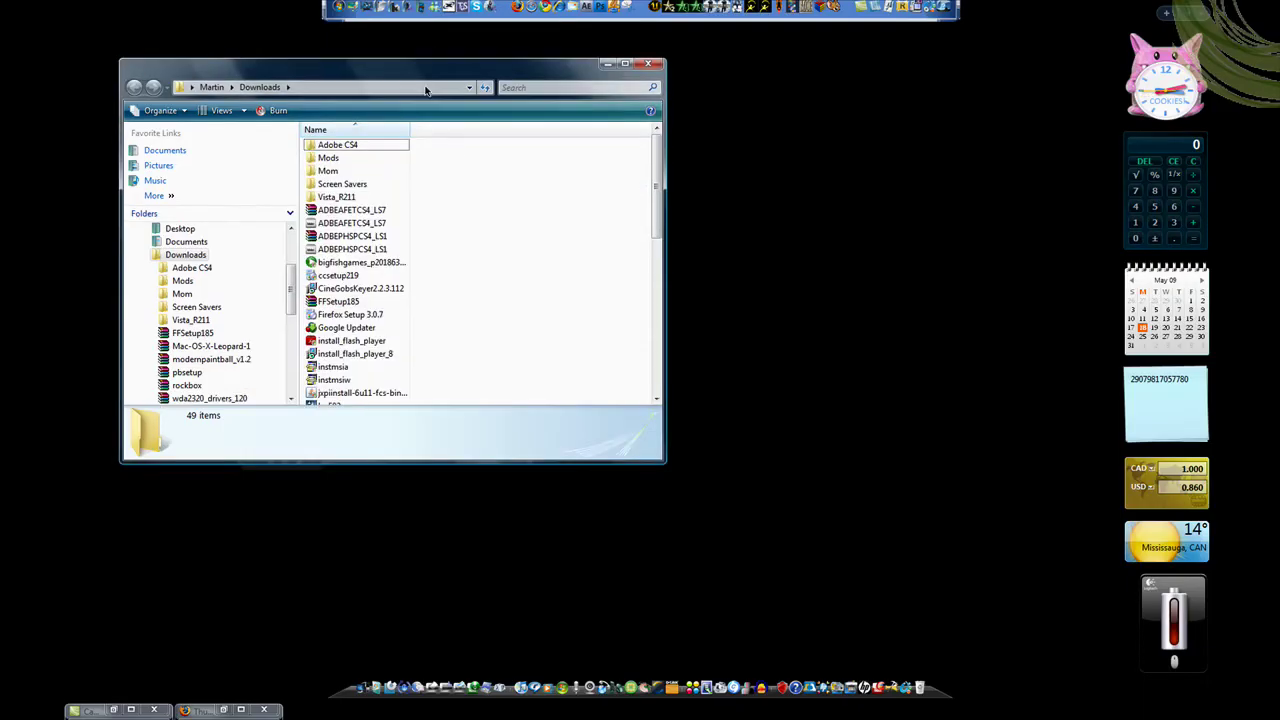
{"action": "double_click", "coordinate": [360, 159]}
{"action": "double_click", "coordinate": [341, 160]}
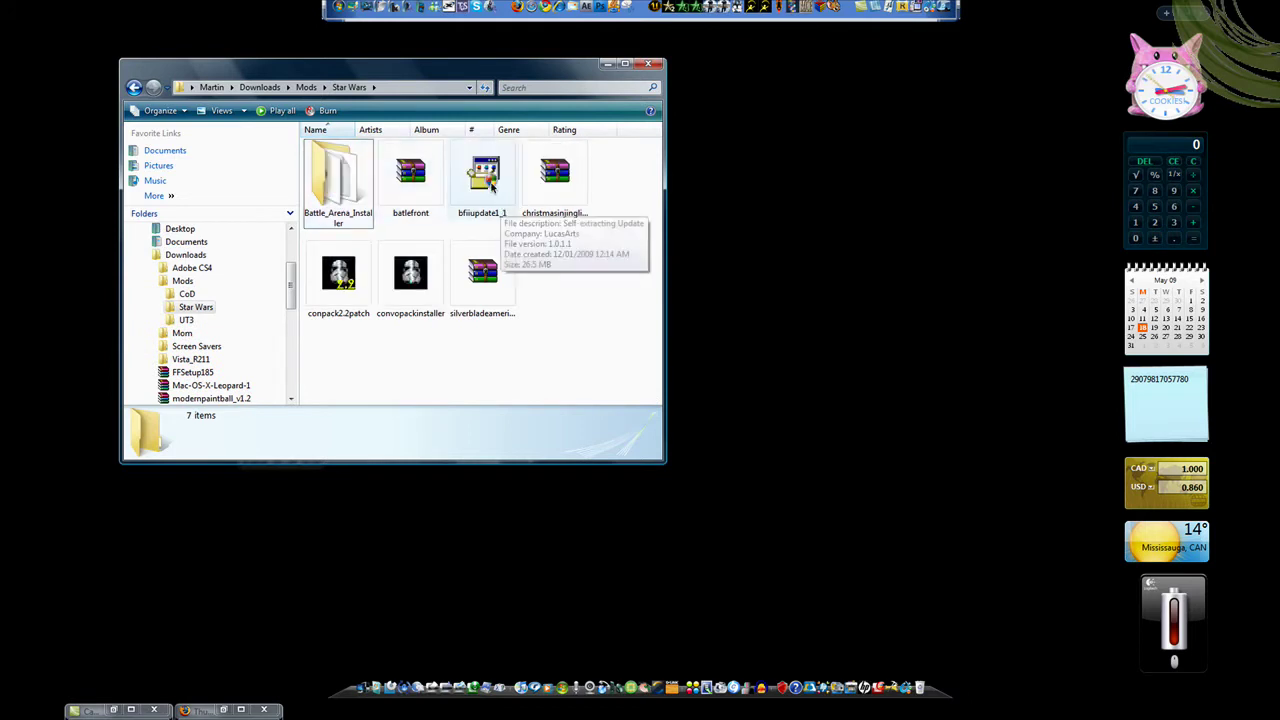
{"action": "left_click", "coordinate": [514, 204]}
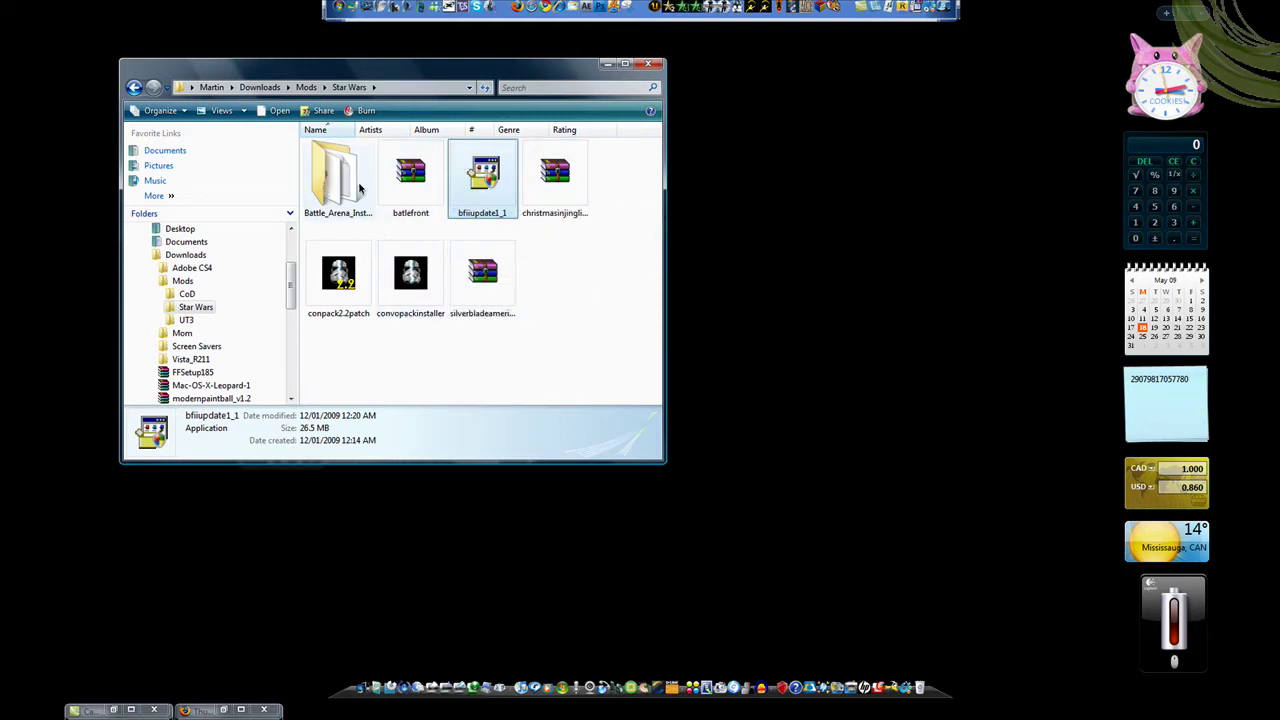
- Open the BattlefrontII folder inside the batlefront archive and select its Play V1.0 and Play V1.1 folders in turn
{"action": "left_click", "coordinate": [482, 273]}
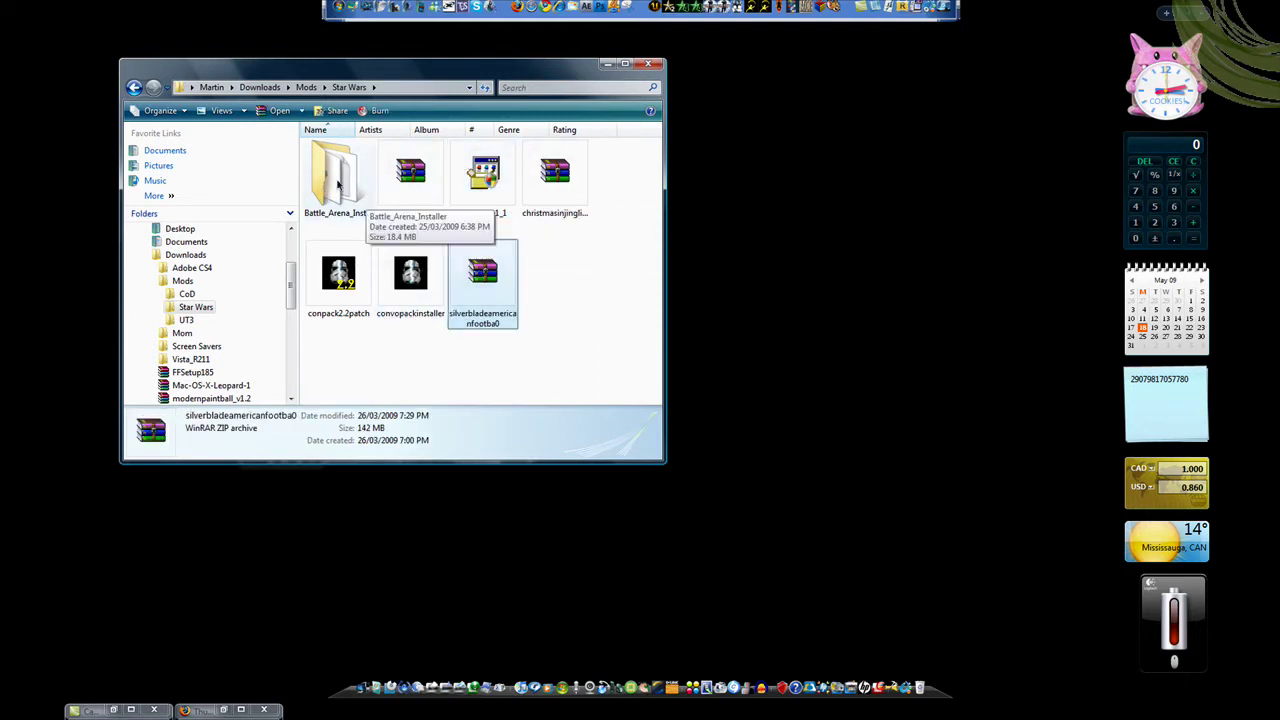
{"action": "left_click", "coordinate": [358, 215]}
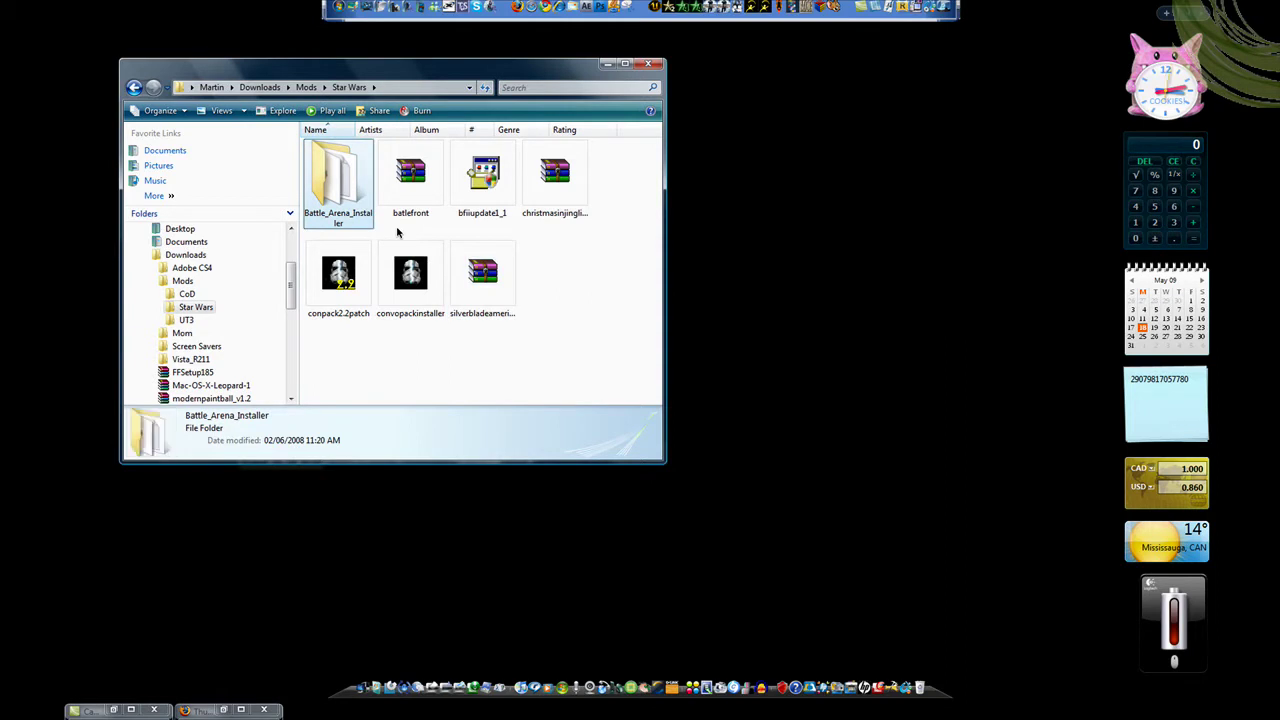
{"action": "left_click", "coordinate": [422, 177]}
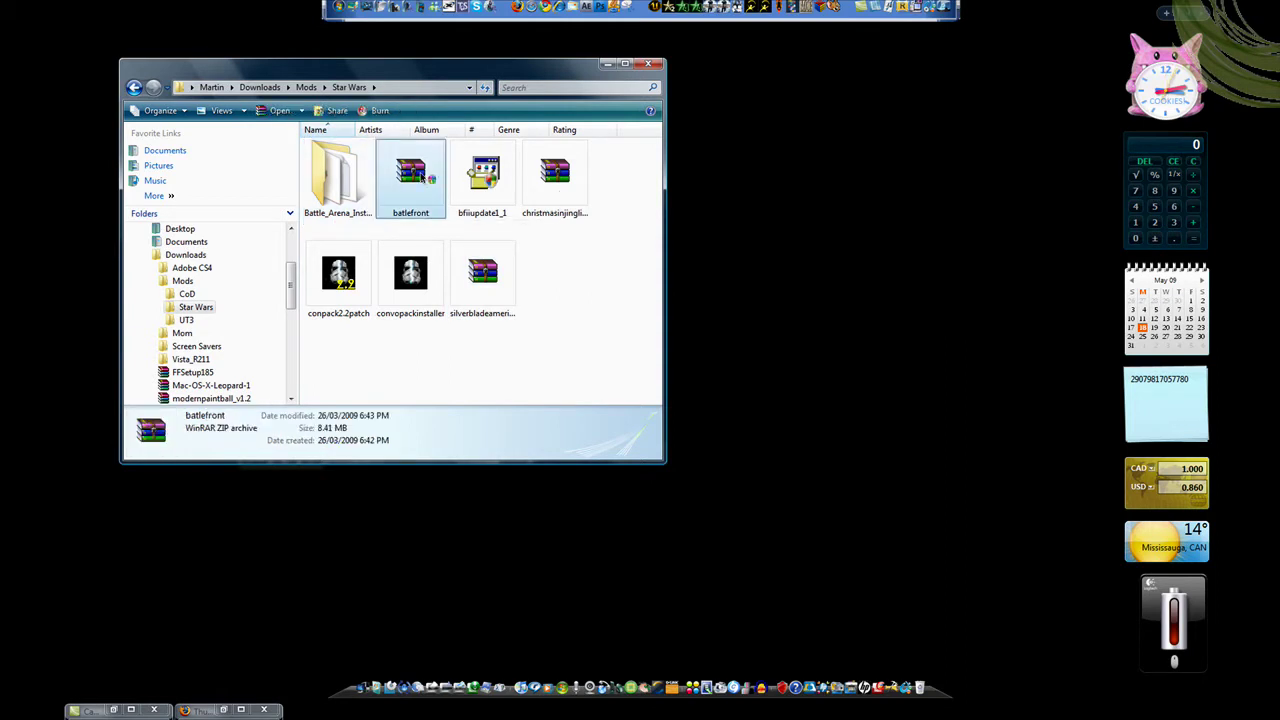
{"action": "double_click", "coordinate": [422, 177]}
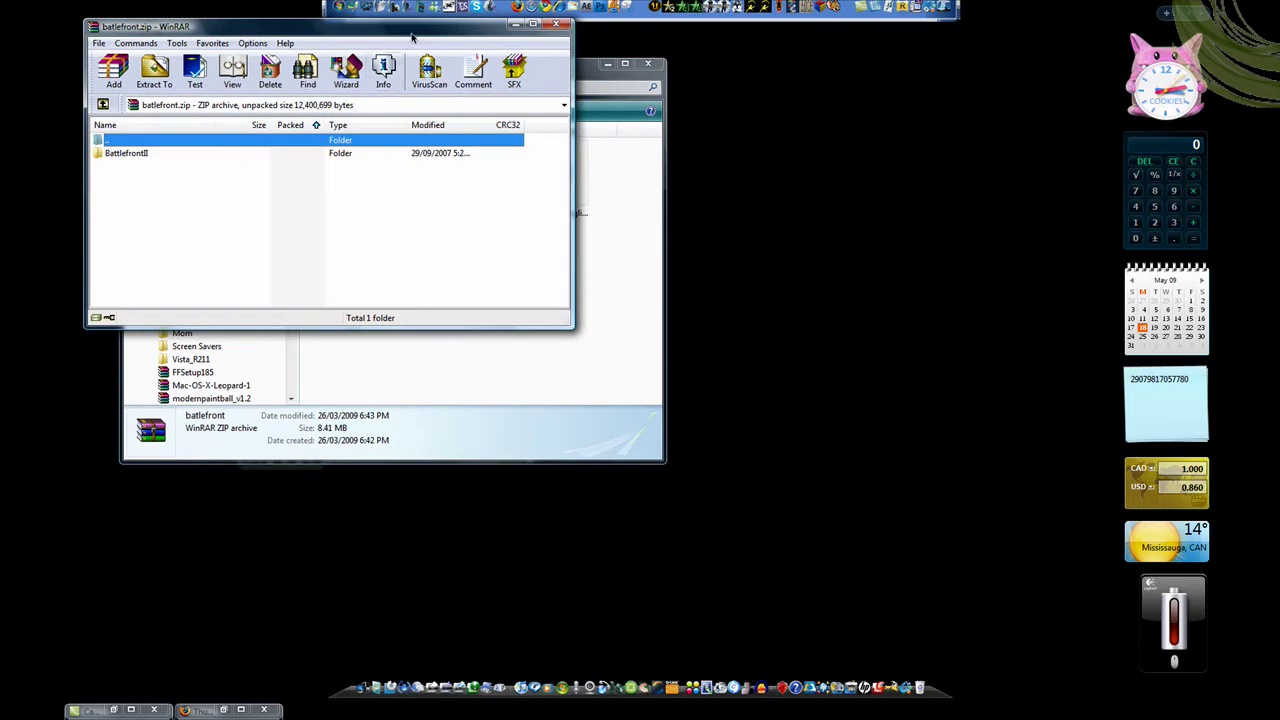
{"action": "left_click_drag", "start_coordinate": [433, 30], "coordinate": [754, 98]}
{"action": "double_click", "coordinate": [445, 217]}
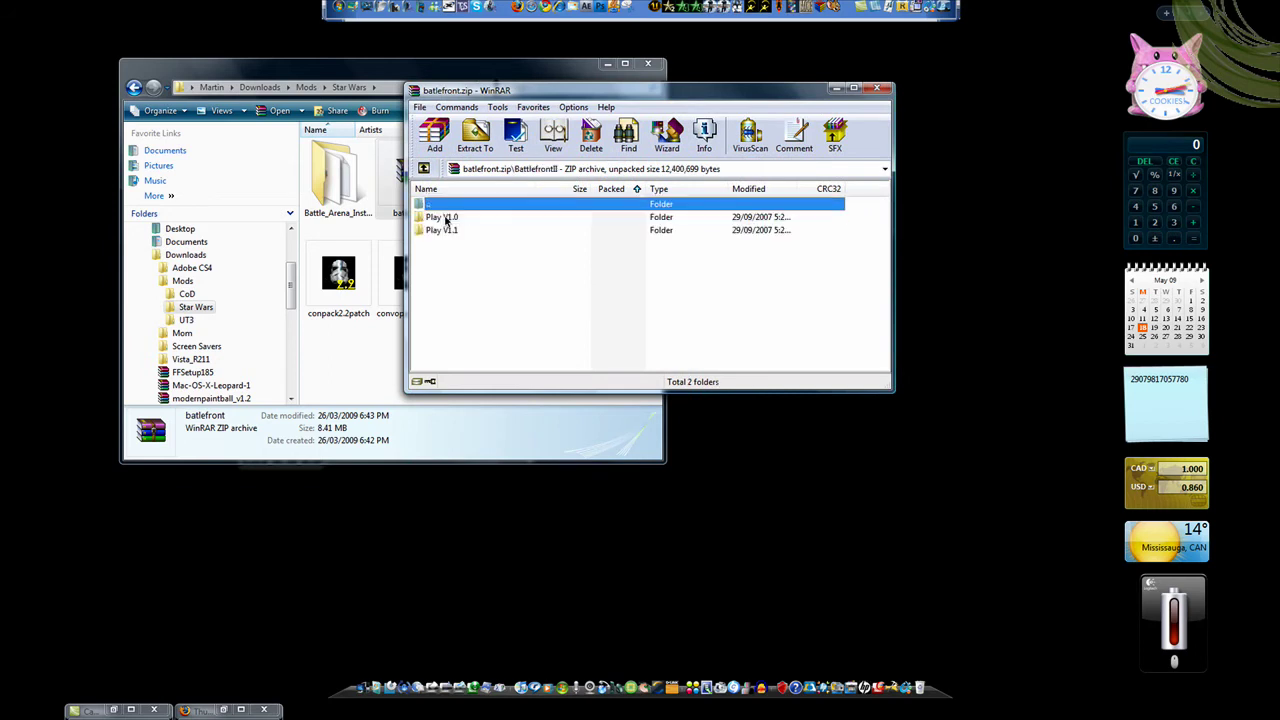
{"action": "left_click", "coordinate": [446, 219]}
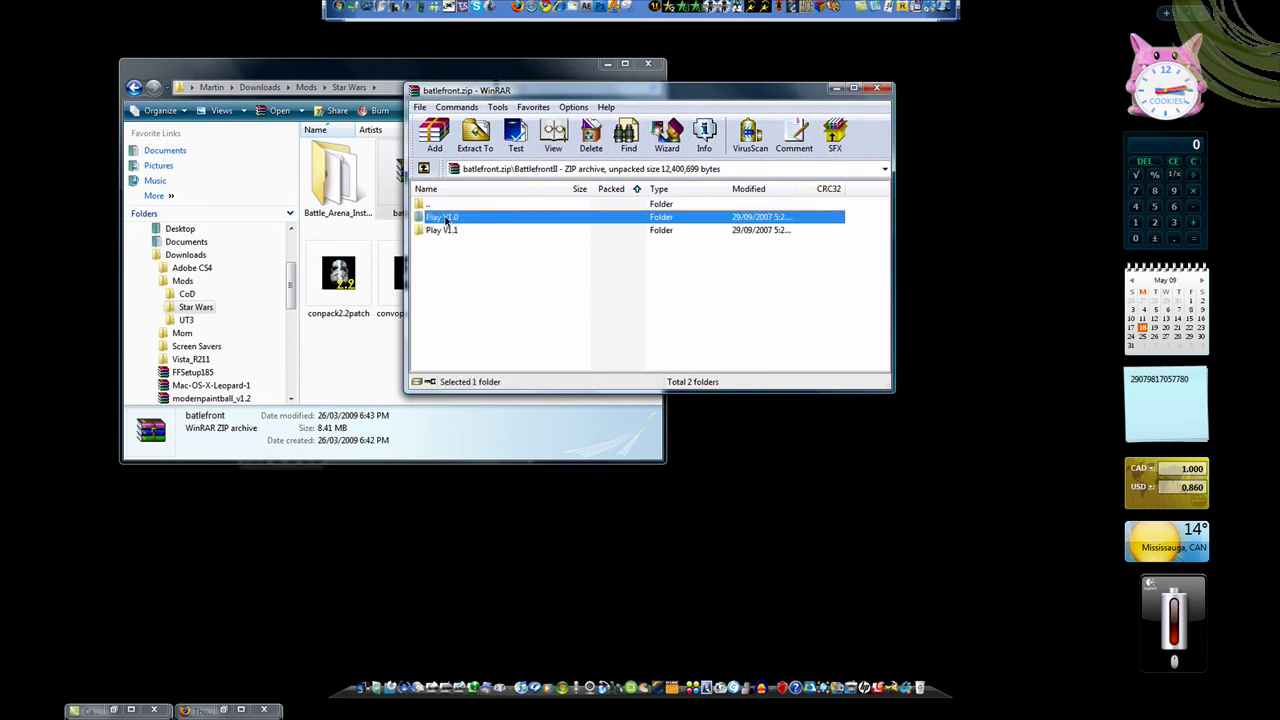
{"action": "left_click", "coordinate": [457, 231]}
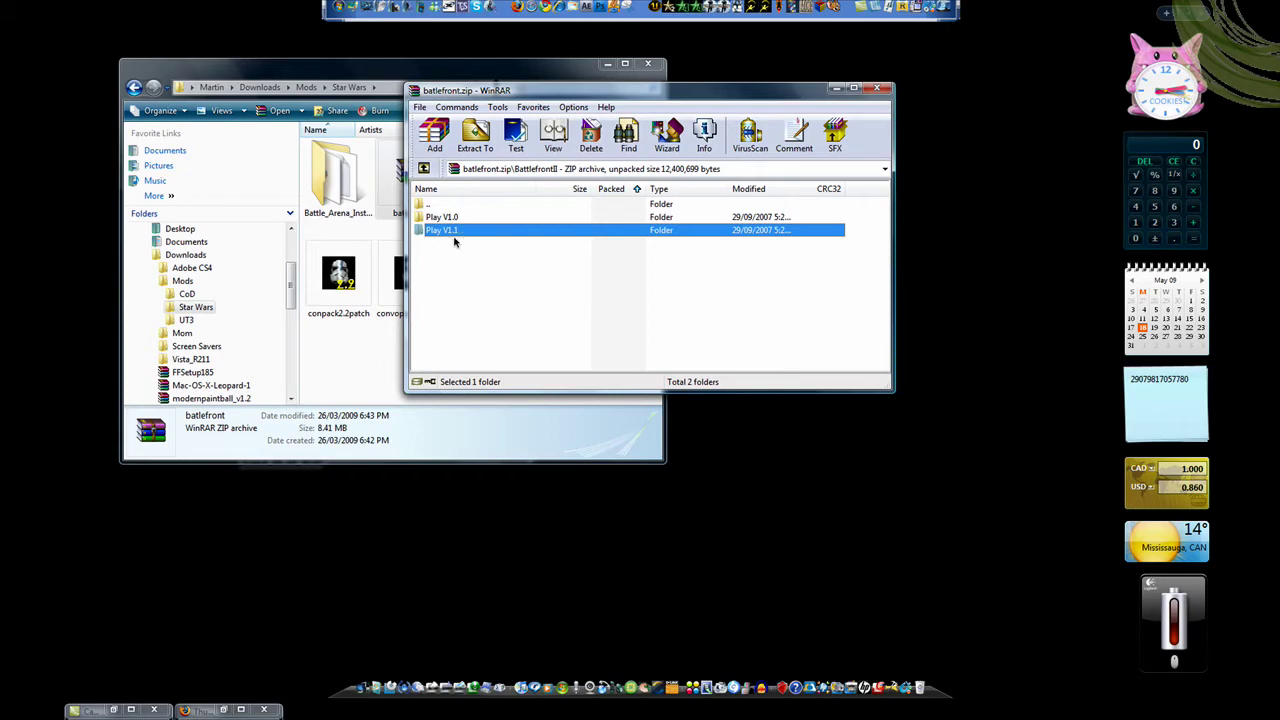
- Switch to the Star Wars folder window and open the HP (C:) drive under Computer
{"action": "left_click", "coordinate": [352, 370]}
{"action": "scroll", "coordinate": [294, 282], "scroll_direction": "up", "scroll_amount": 3}
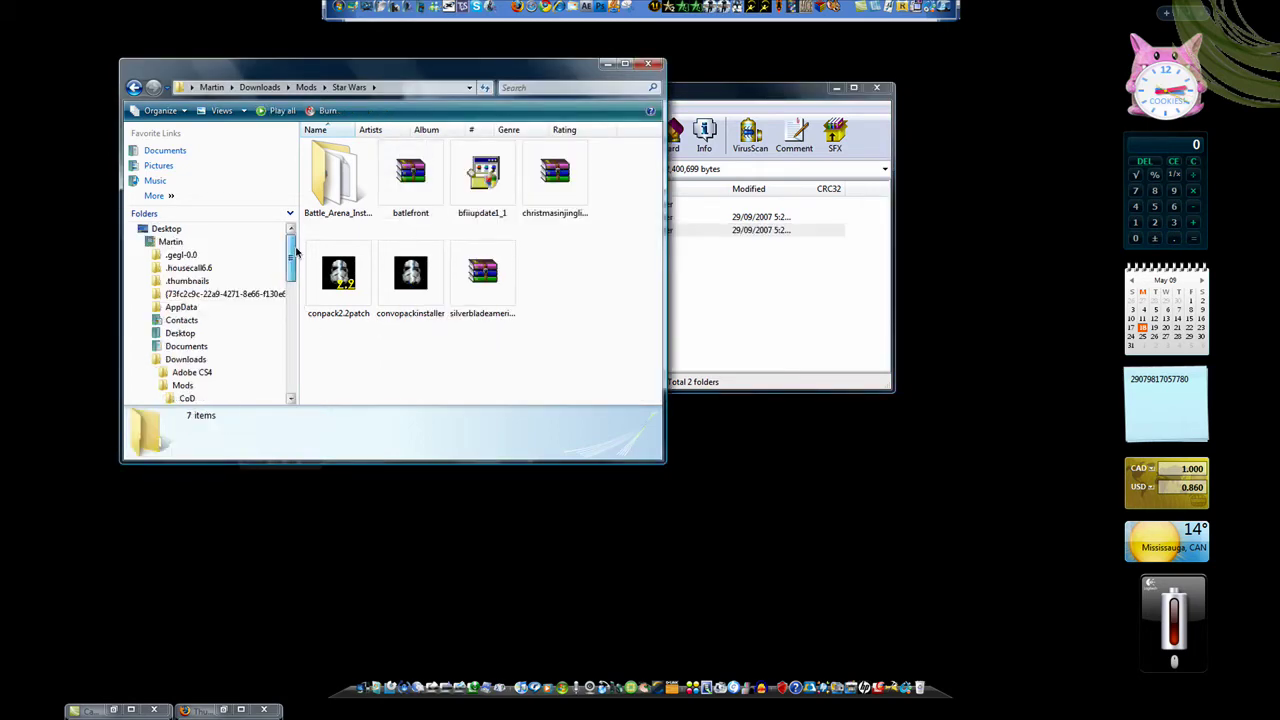
{"action": "left_click", "coordinate": [141, 243]}
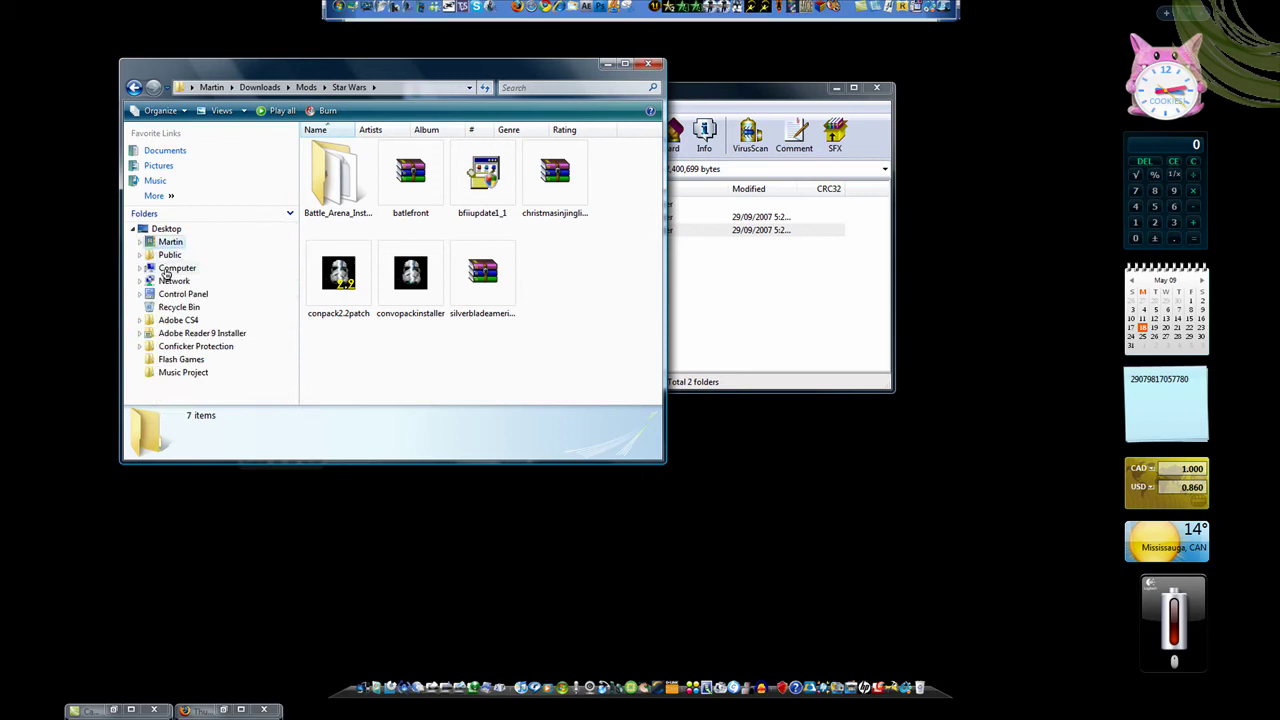
{"action": "left_click", "coordinate": [168, 270]}
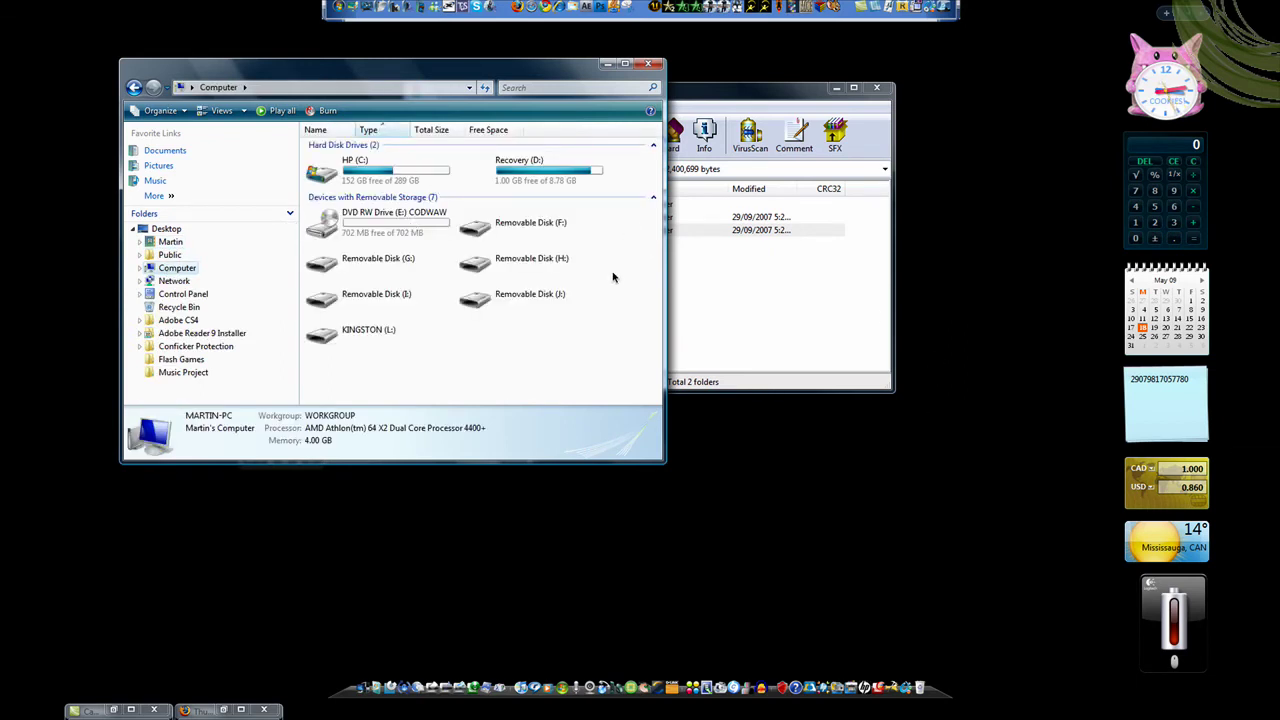
{"action": "key", "text": "Tab"}
{"action": "key", "text": "Return"}
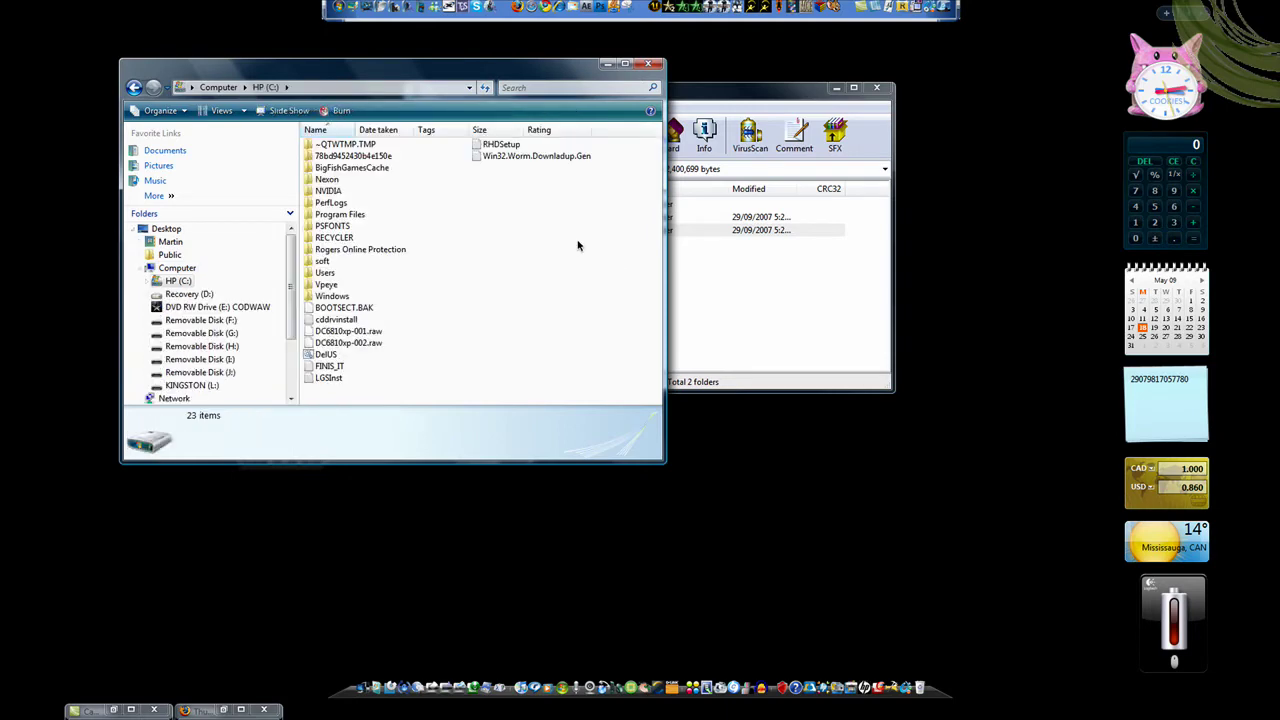
- Open the Star Wars Battlefront II folder inside Program Files and LucasArts
{"action": "double_click", "coordinate": [357, 214]}
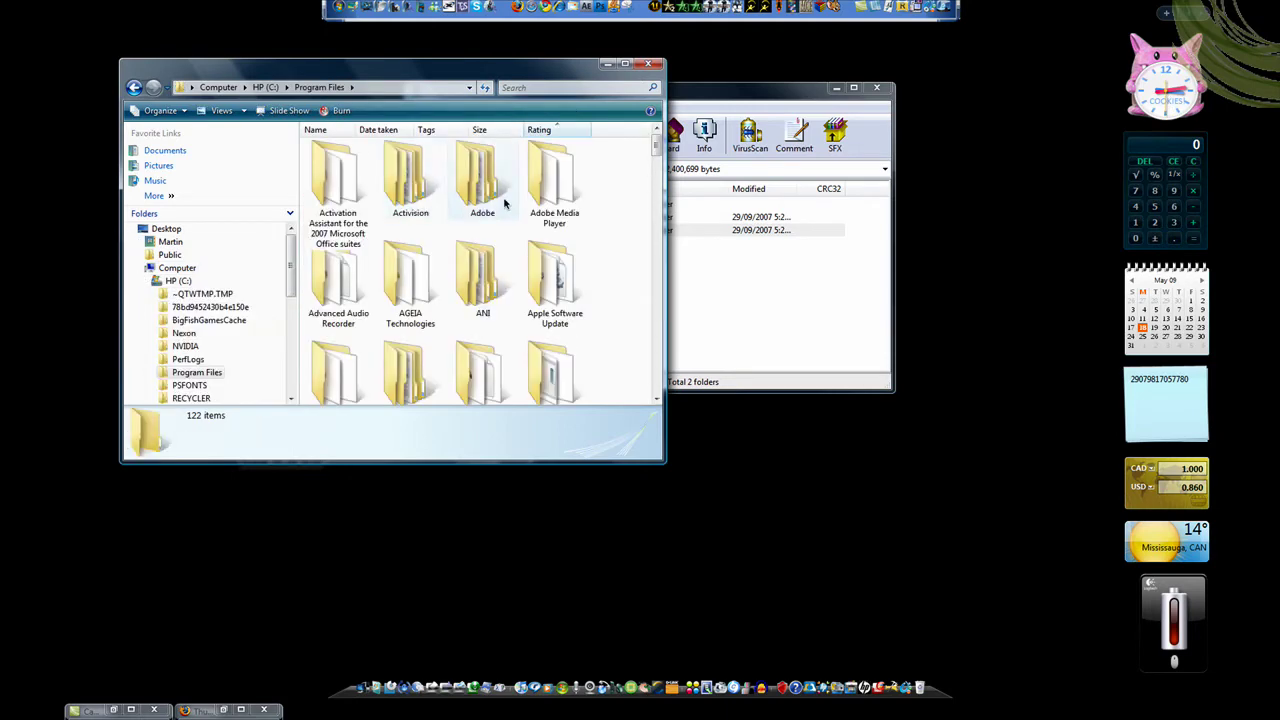
{"action": "left_click_drag", "start_coordinate": [657, 152], "coordinate": [657, 233]}
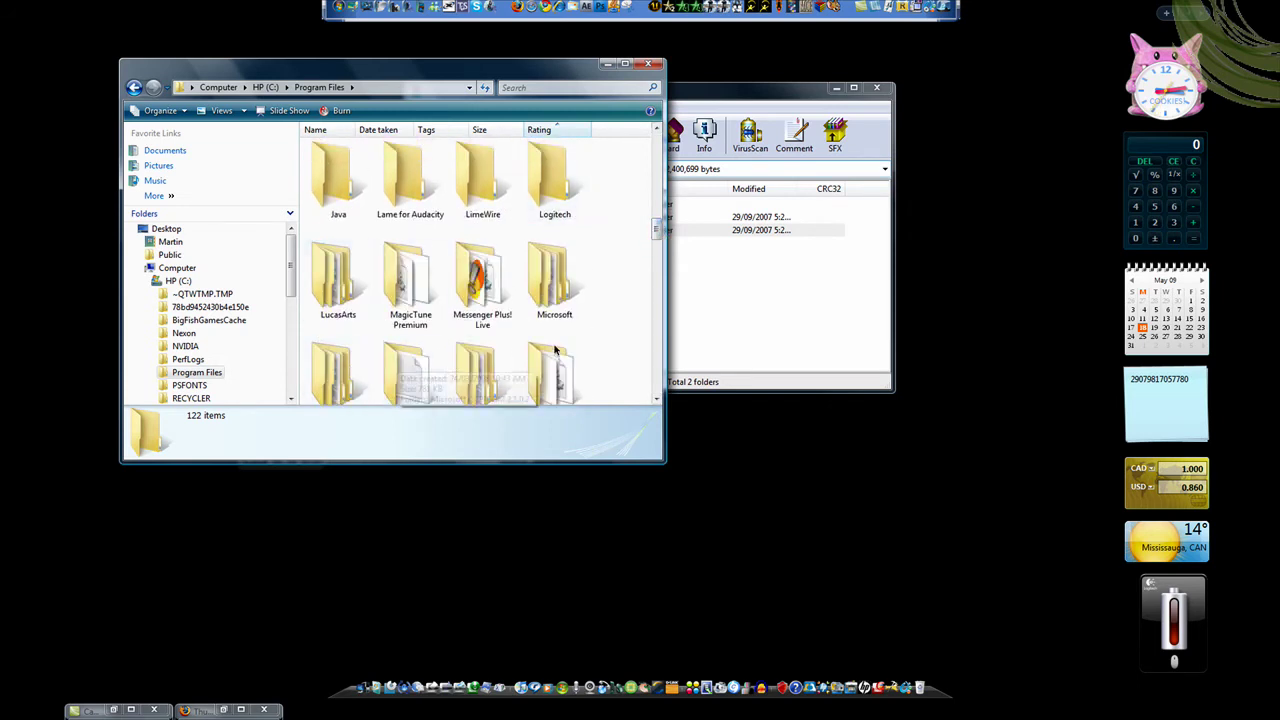
{"action": "scroll", "coordinate": [597, 277], "scroll_direction": "down", "scroll_amount": 3}
{"action": "double_click", "coordinate": [338, 155]}
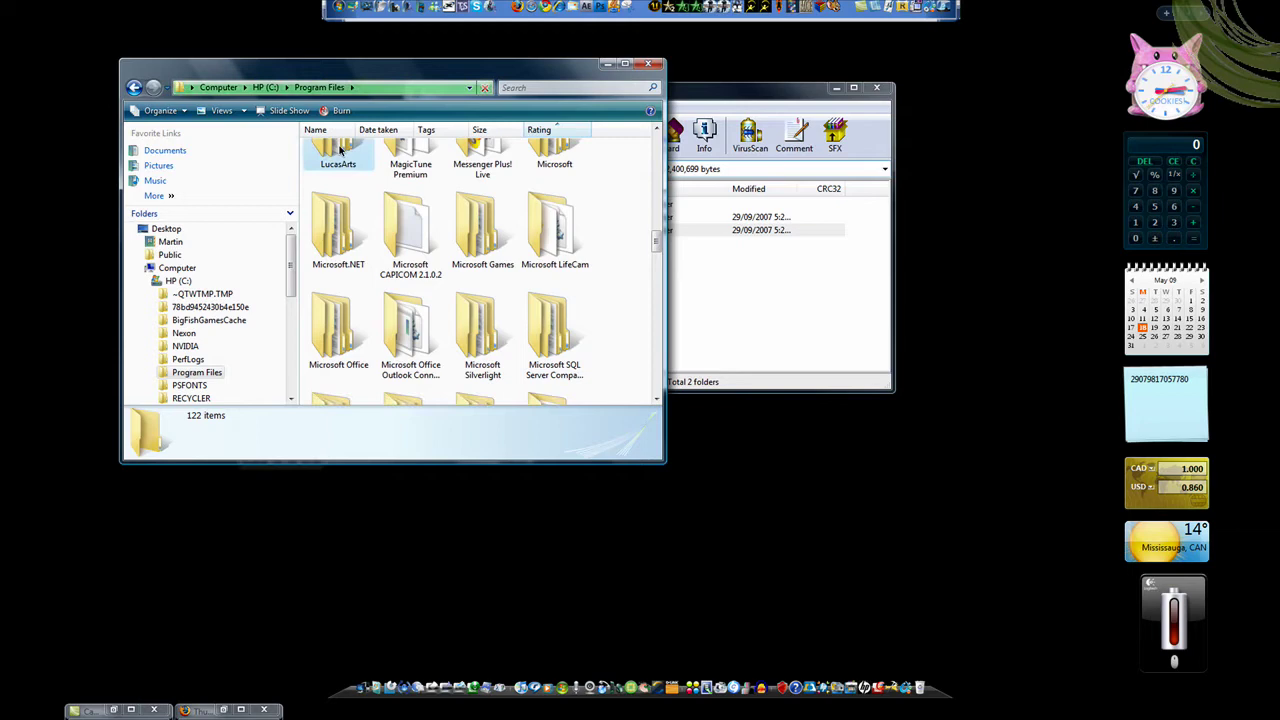
{"action": "double_click", "coordinate": [340, 185]}
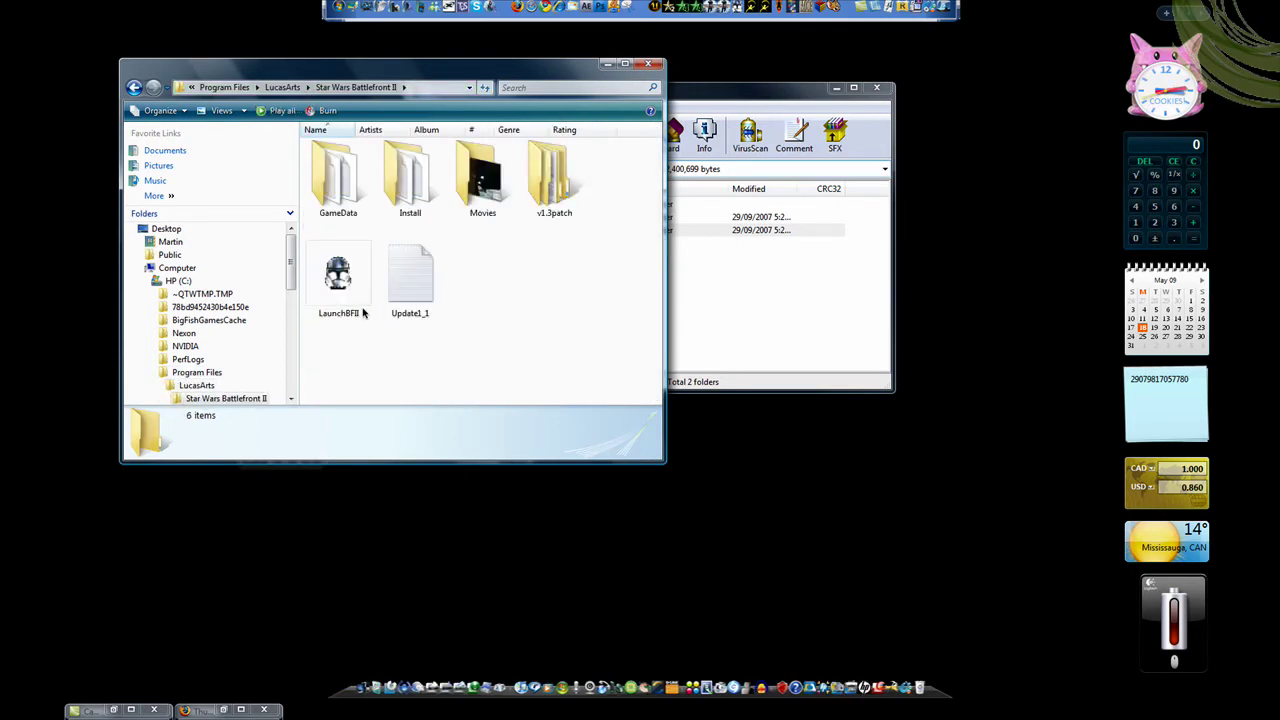
- Open the 1.1 folder inside Play V1.1 in the batlefront archive, and open the game's GameData folder
{"action": "double_click", "coordinate": [709, 231]}
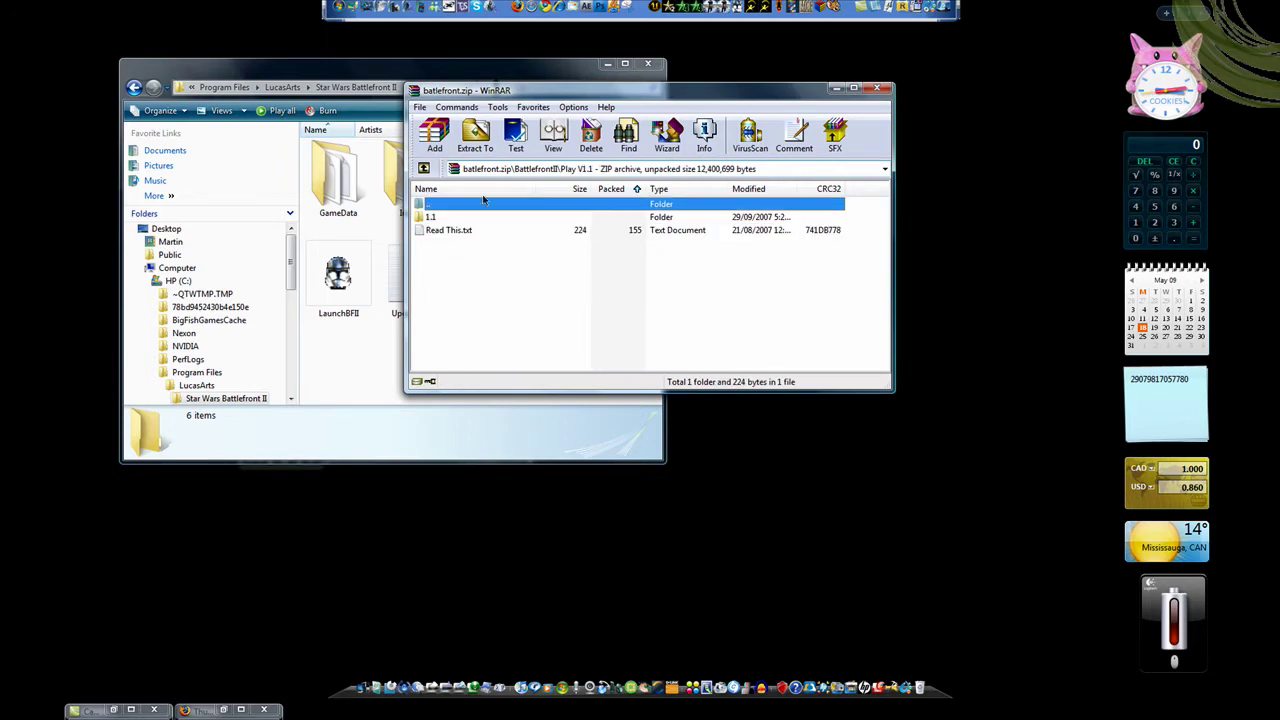
{"action": "double_click", "coordinate": [450, 218]}
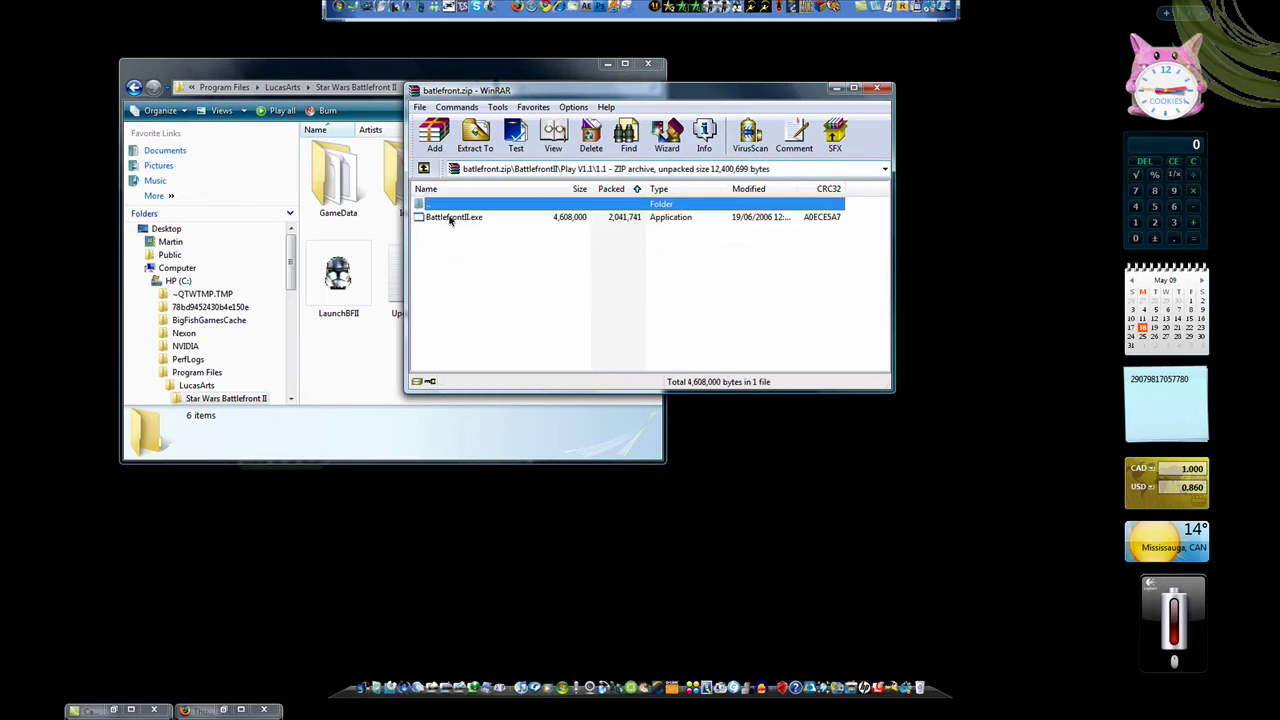
{"action": "left_click_drag", "start_coordinate": [450, 220], "coordinate": [355, 178]}
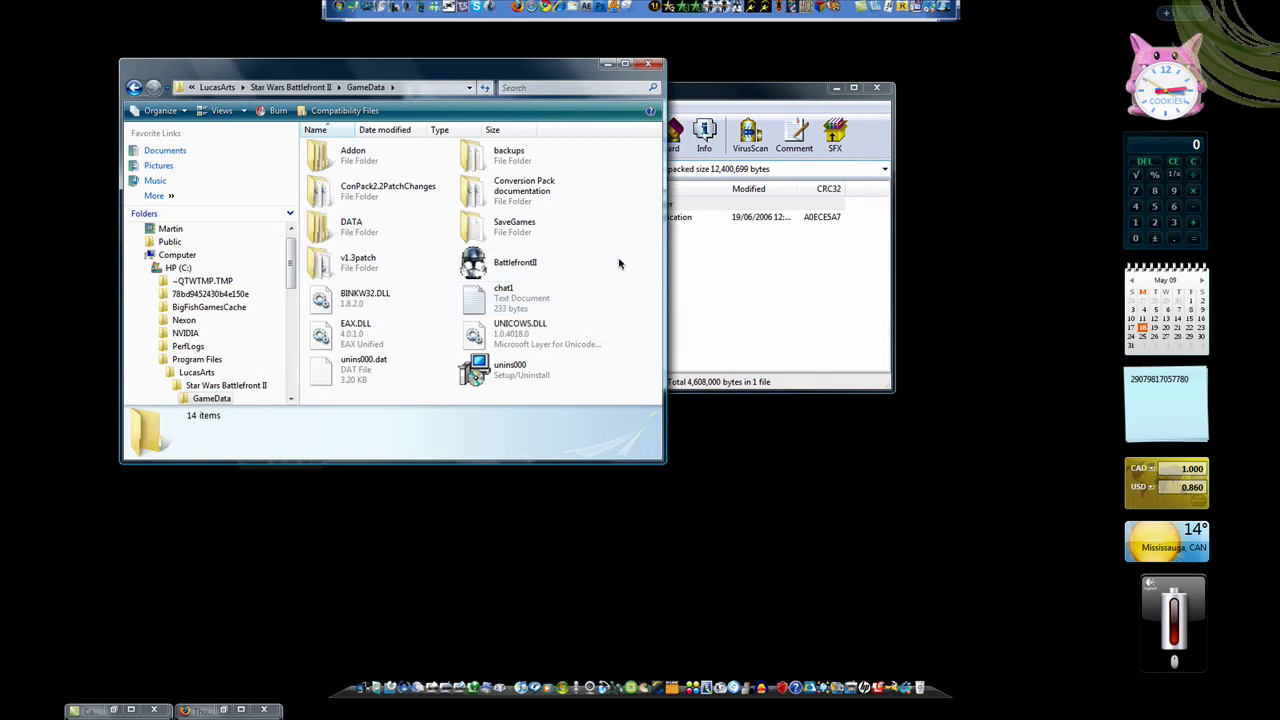
- Return the archive to its BattlefrontII folder and move its window clear of the GameData folder window
{"action": "left_click", "coordinate": [722, 244]}
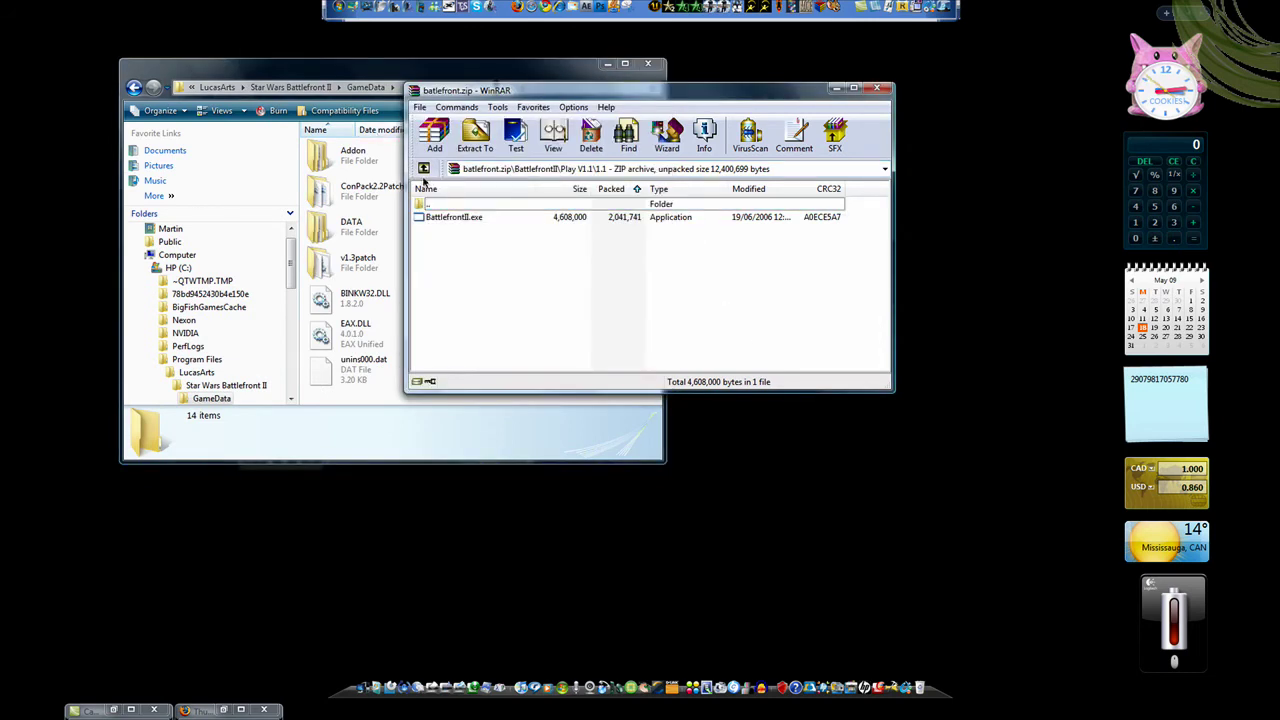
{"action": "left_click", "coordinate": [423, 168]}
{"action": "left_click", "coordinate": [423, 168]}
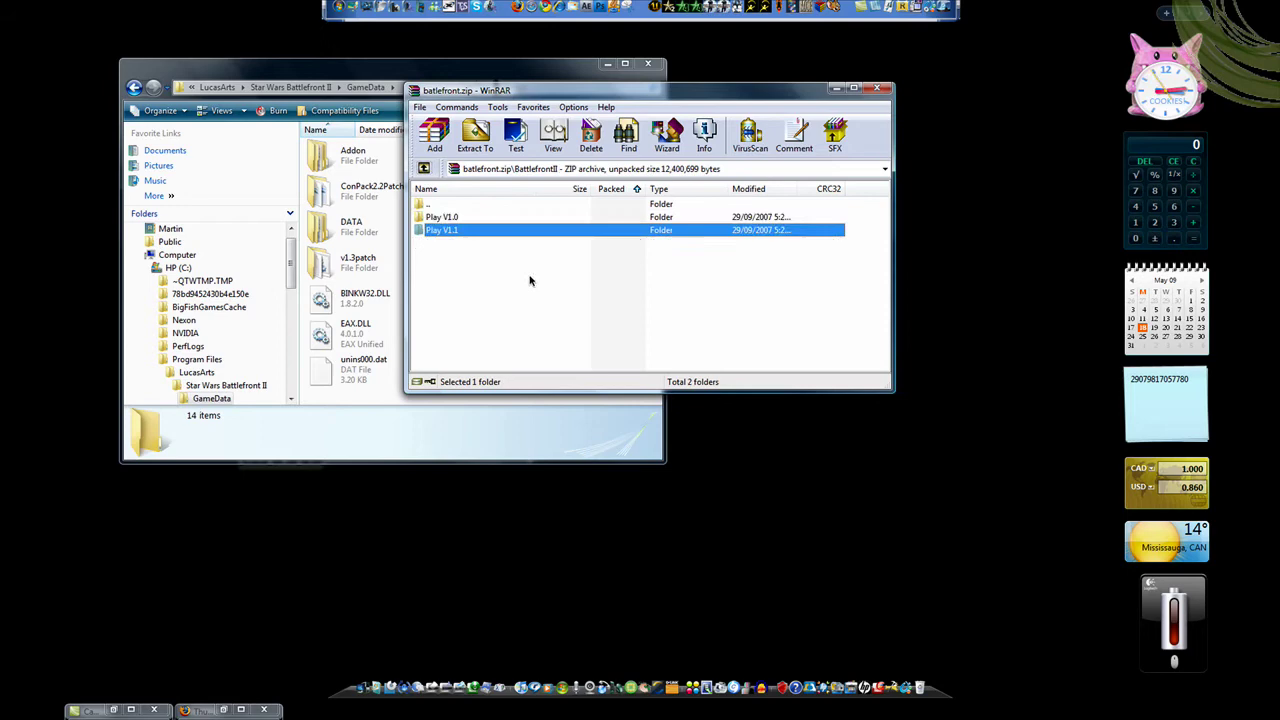
{"action": "left_click", "coordinate": [416, 429]}
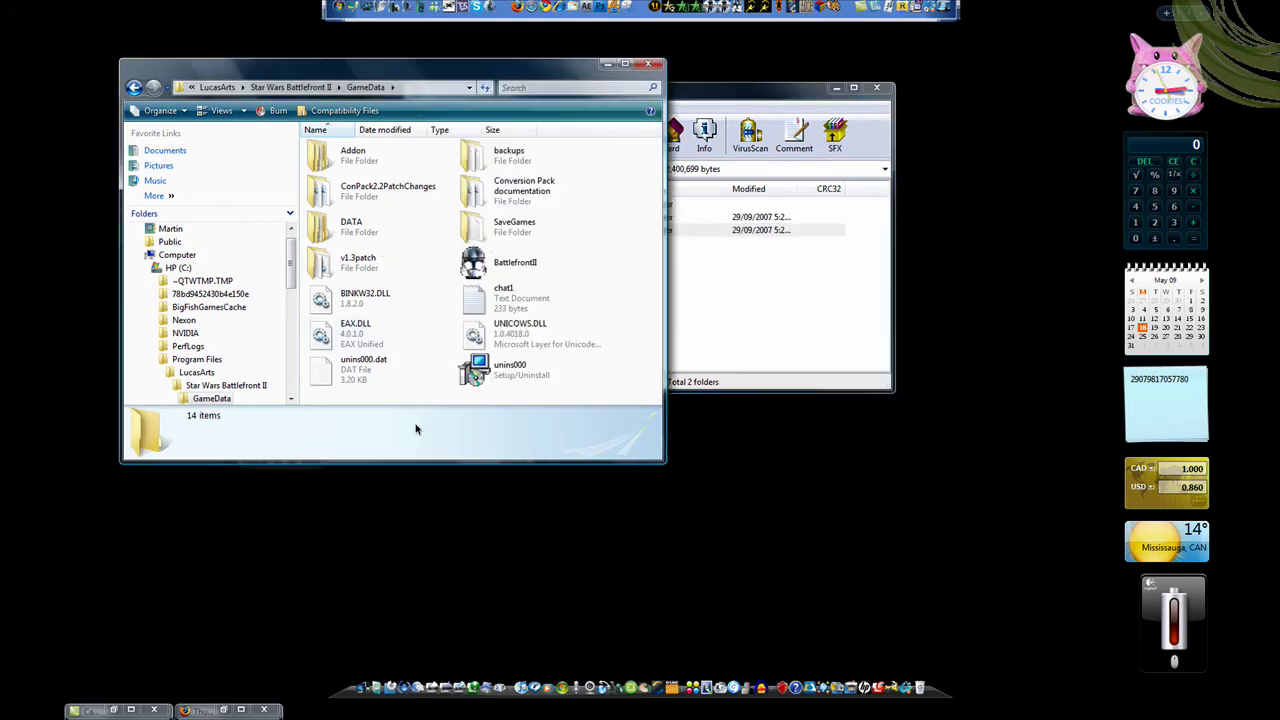
{"action": "left_click", "coordinate": [733, 323]}
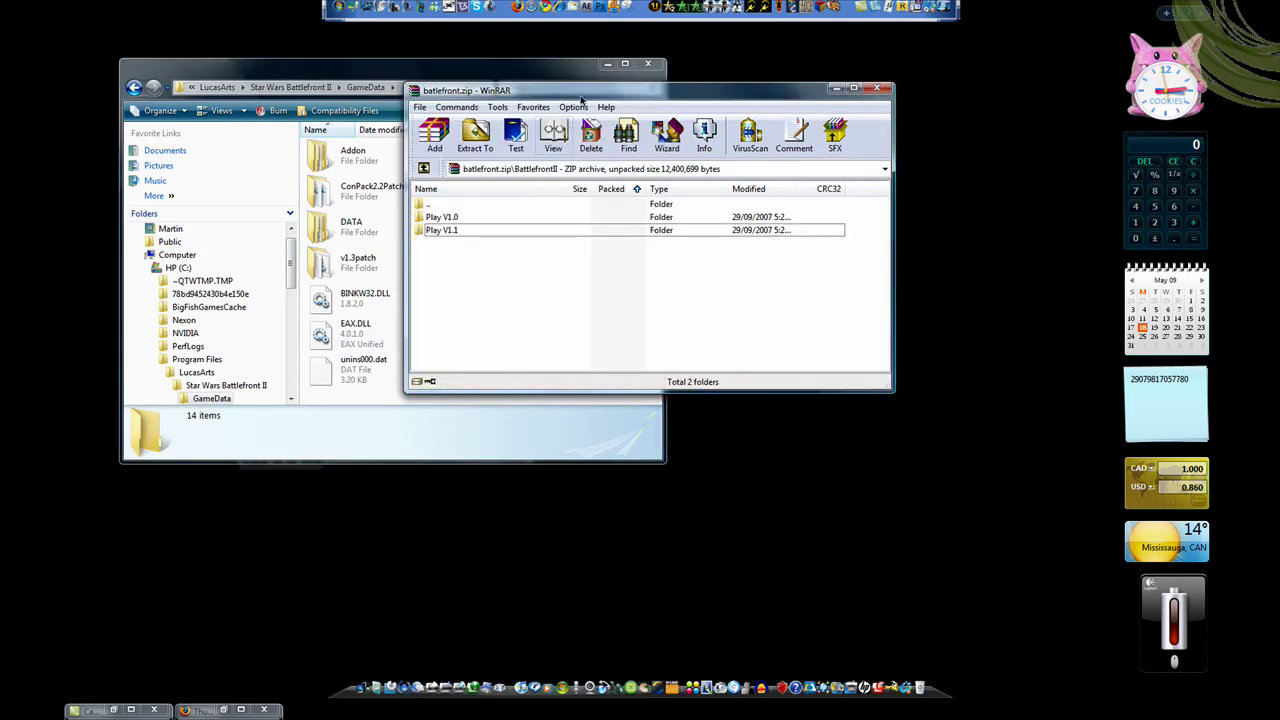
{"action": "left_click_drag", "start_coordinate": [580, 100], "coordinate": [854, 87]}
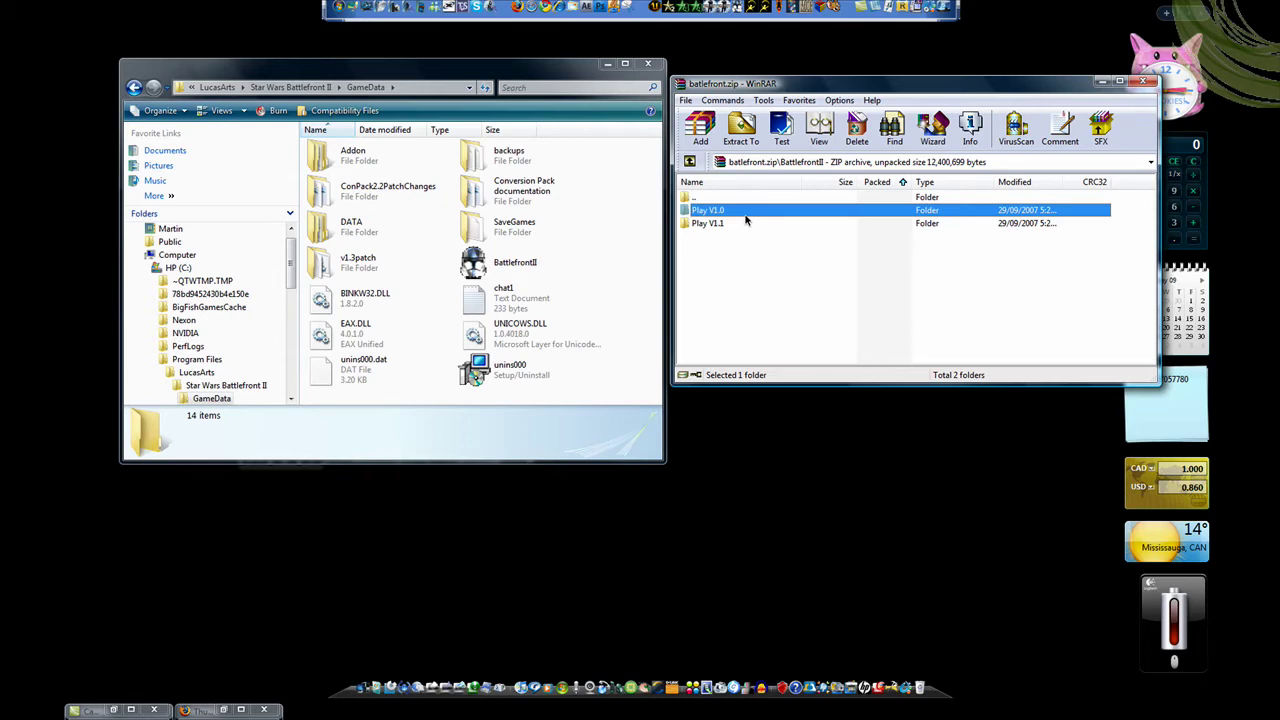
- Copy BattlefrontII.exe from the archive's Play V1.0\1.0 folder into GameData, replacing the existing file with administrator permission, and check the copied application
{"action": "double_click", "coordinate": [745, 215]}
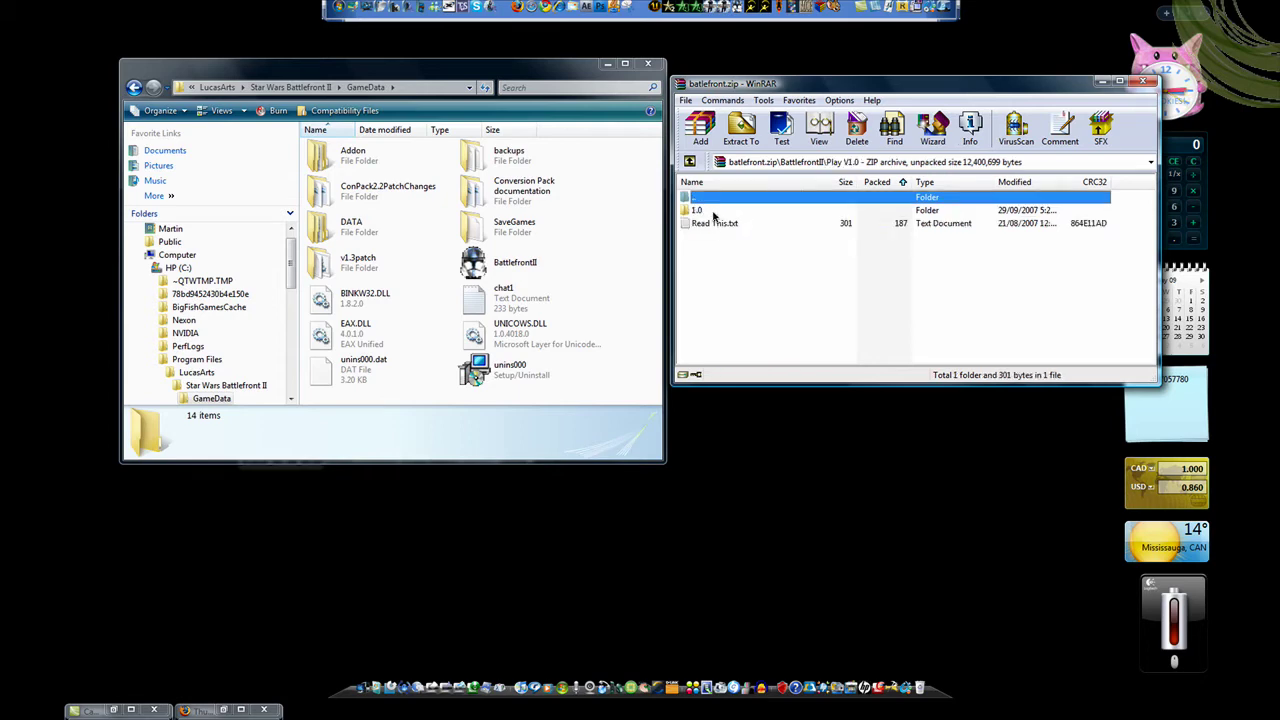
{"action": "left_click", "coordinate": [713, 212]}
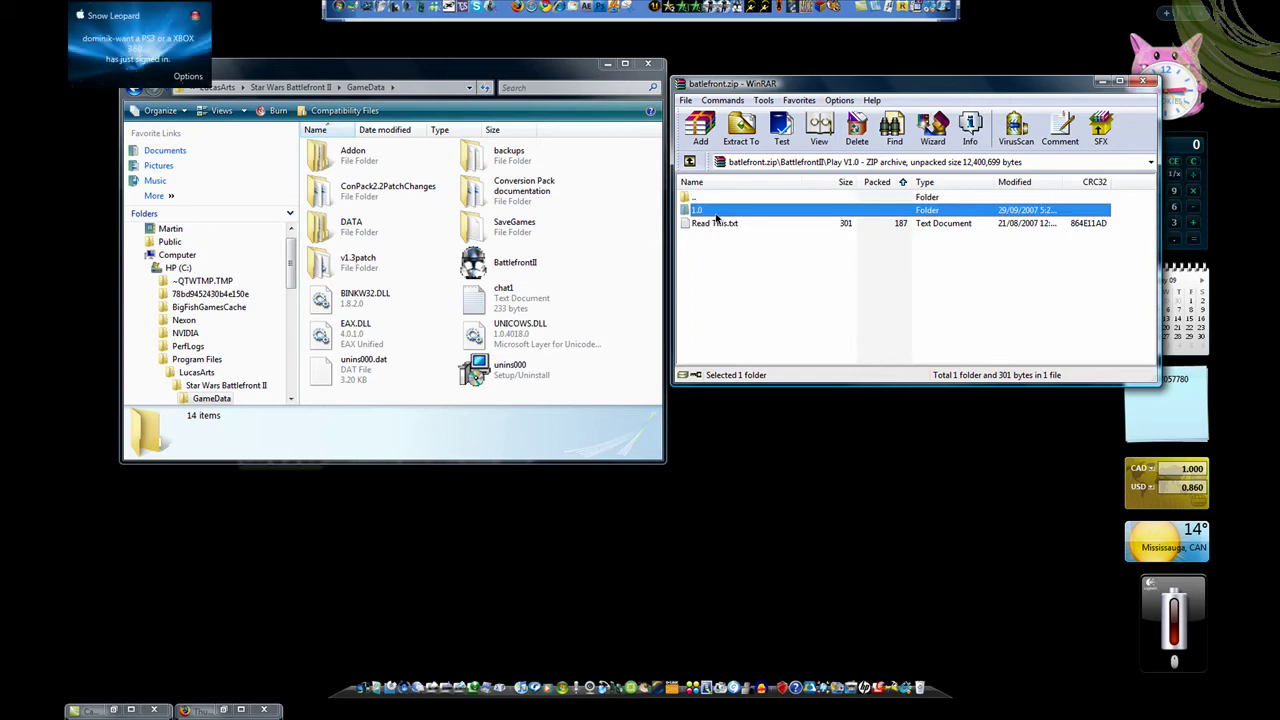
{"action": "double_click", "coordinate": [716, 214]}
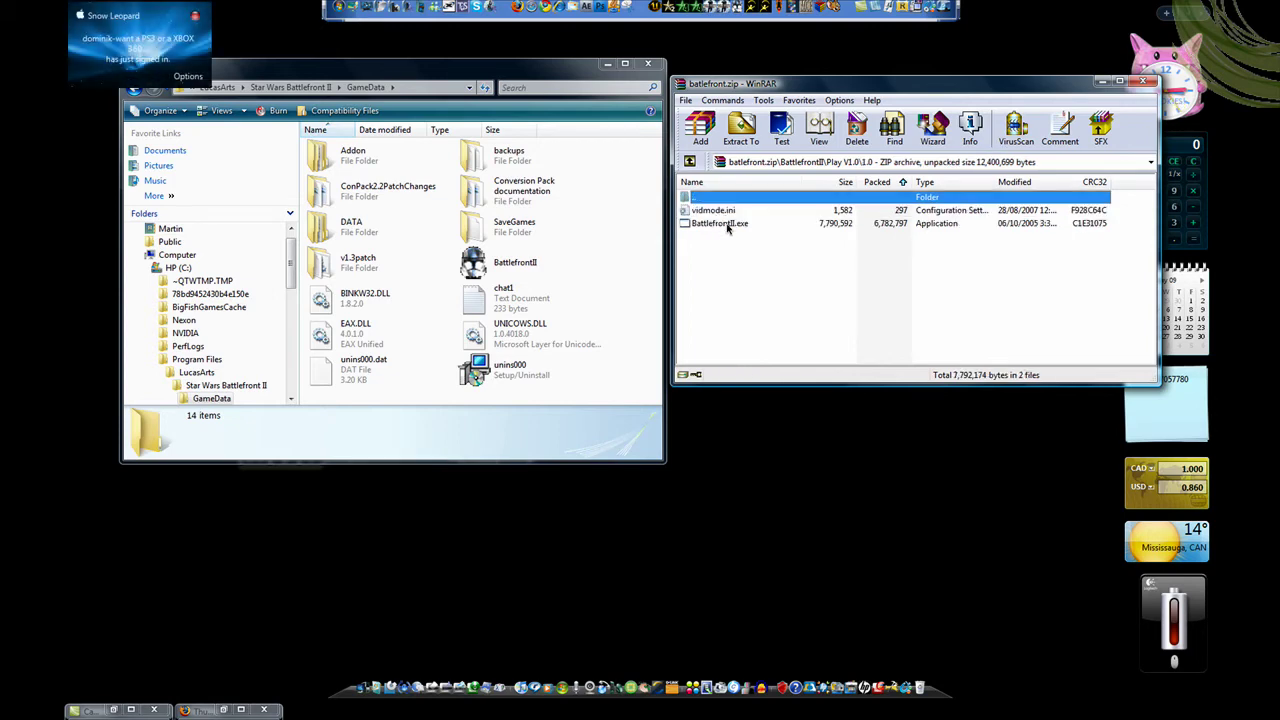
{"action": "left_click", "coordinate": [727, 227]}
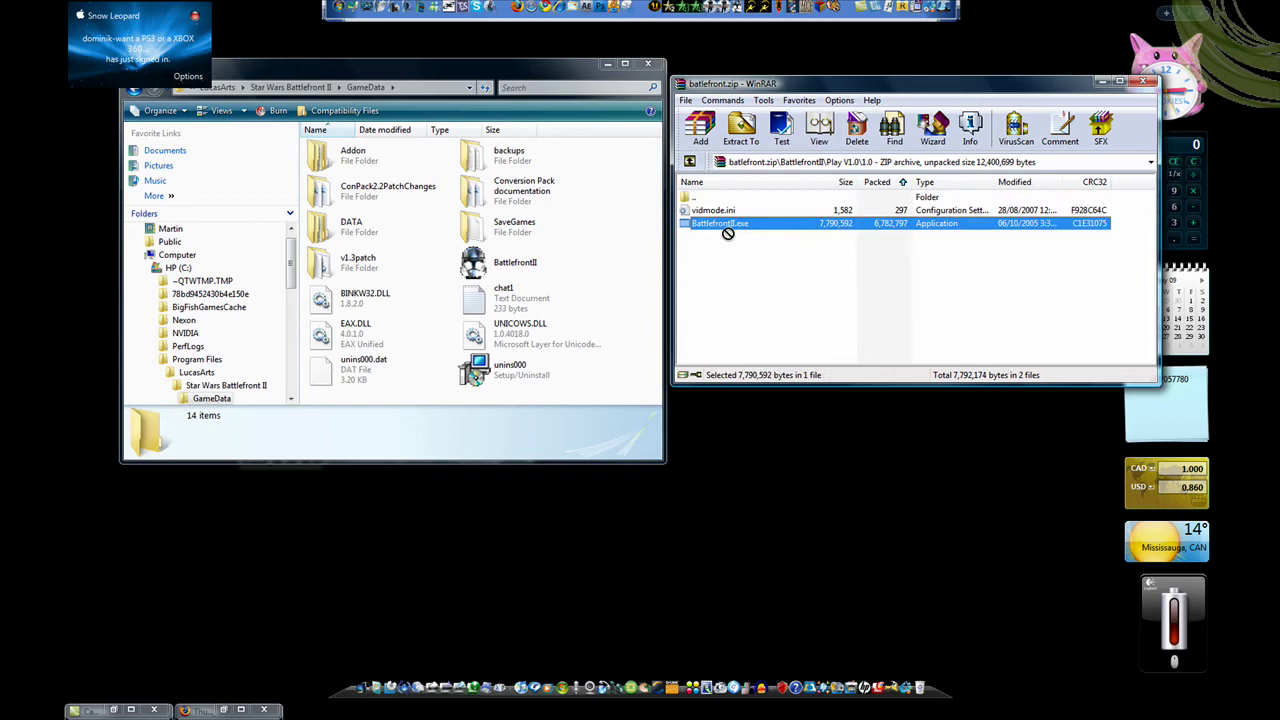
{"action": "left_click_drag", "start_coordinate": [728, 230], "coordinate": [620, 258]}
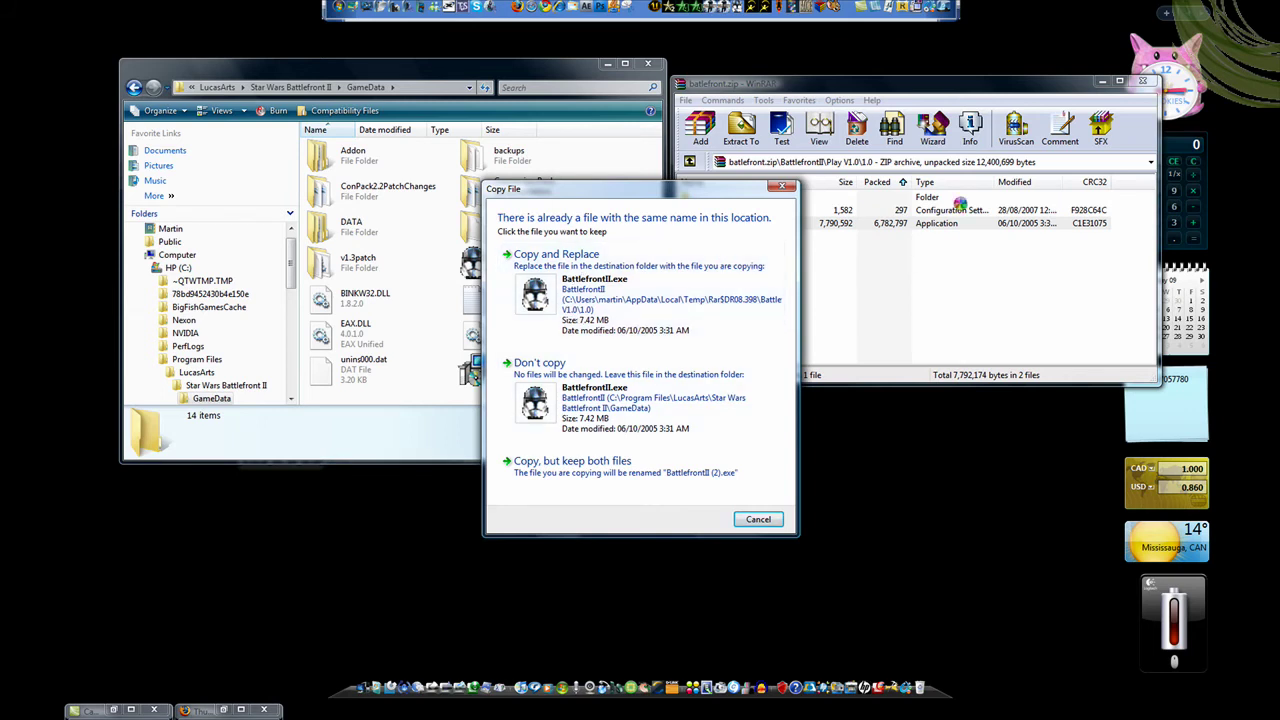
{"action": "left_click", "coordinate": [668, 289]}
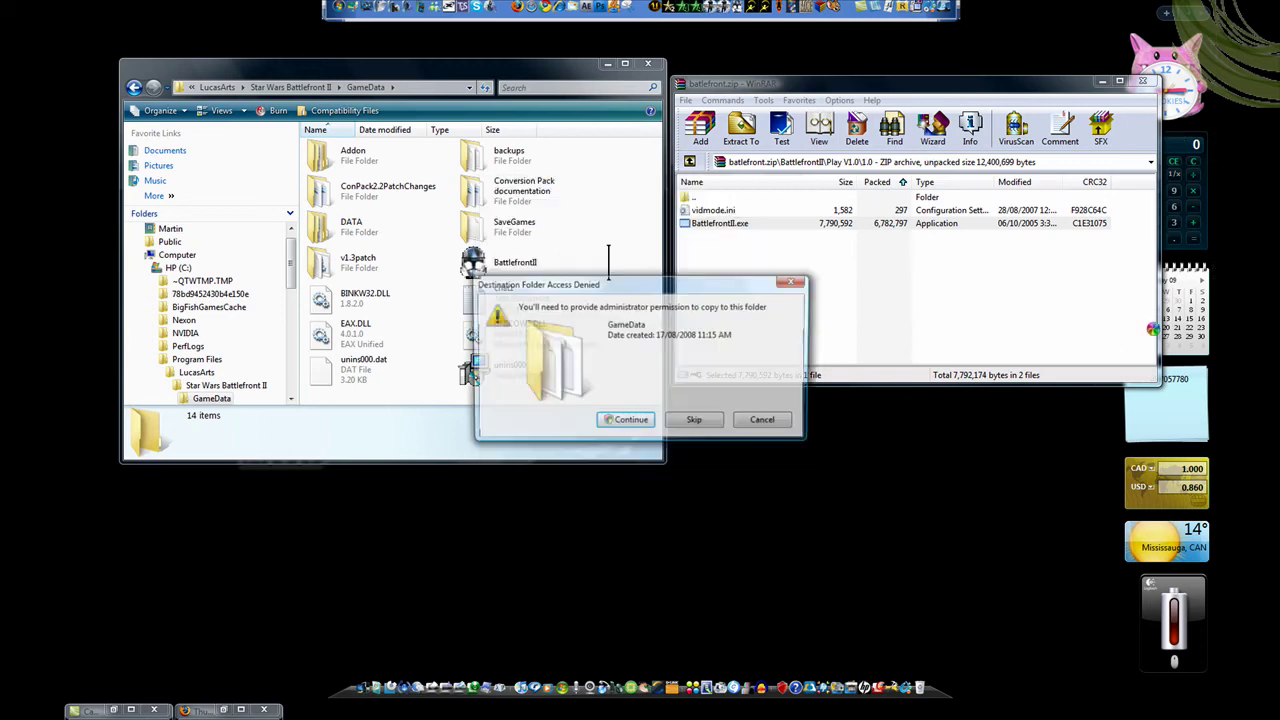
{"action": "left_click", "coordinate": [625, 423]}
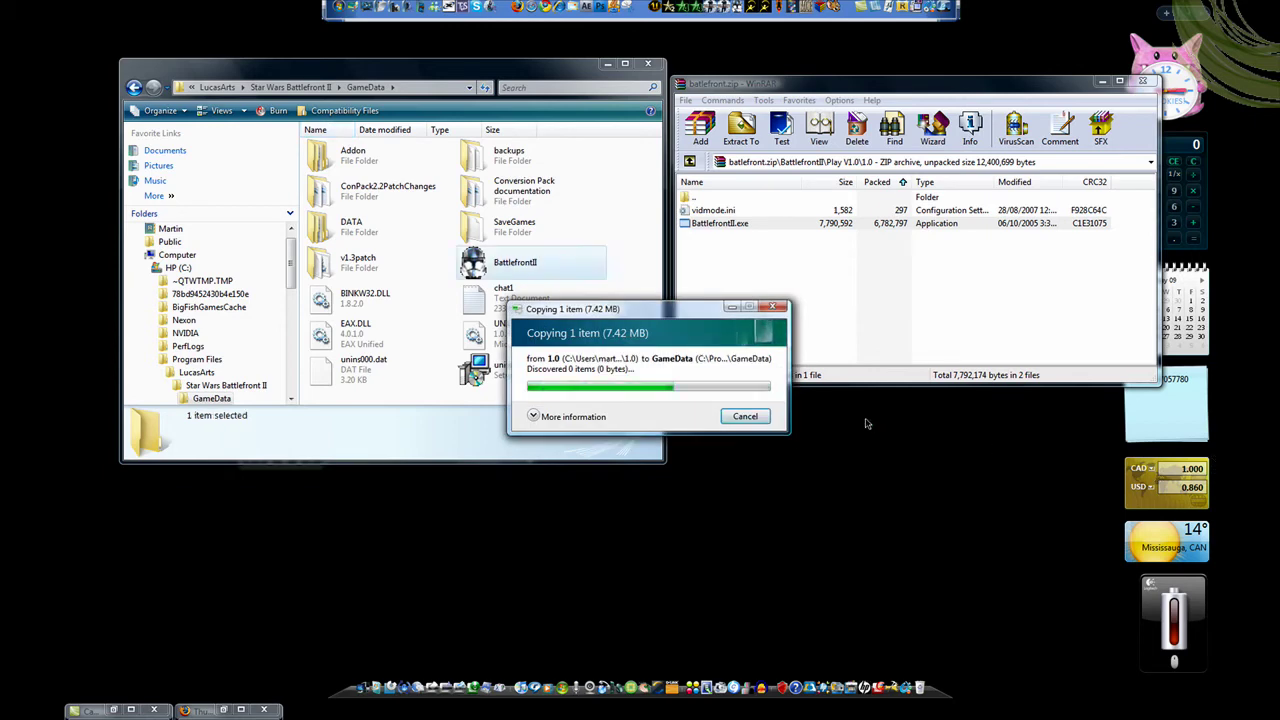
{"action": "key", "text": "alt+Tab"}
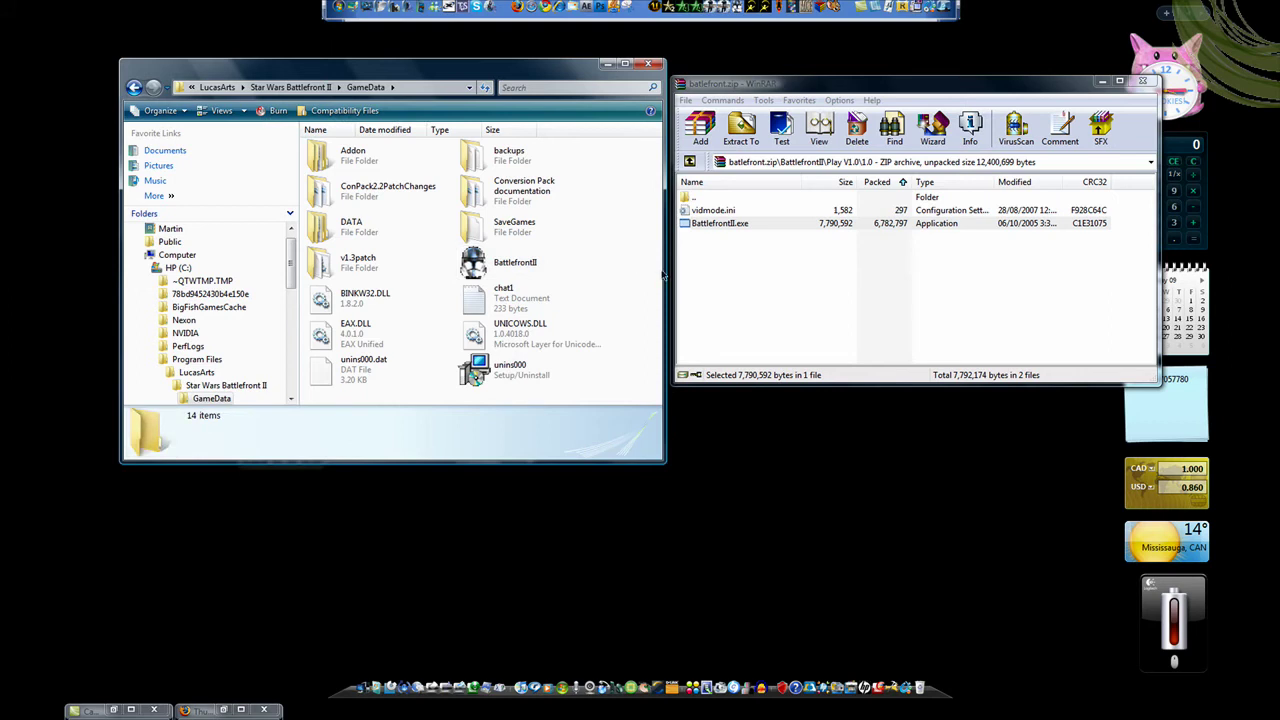
{"action": "left_click", "coordinate": [554, 267]}
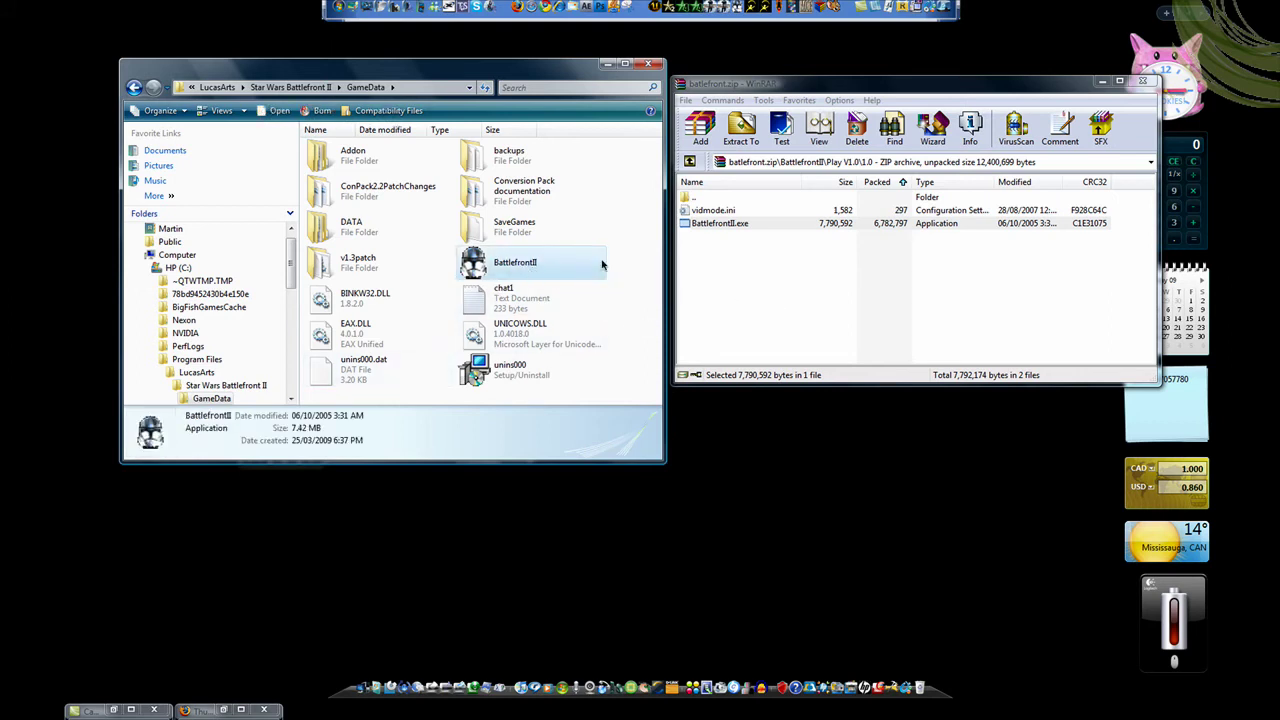
{"action": "left_click", "coordinate": [656, 221]}
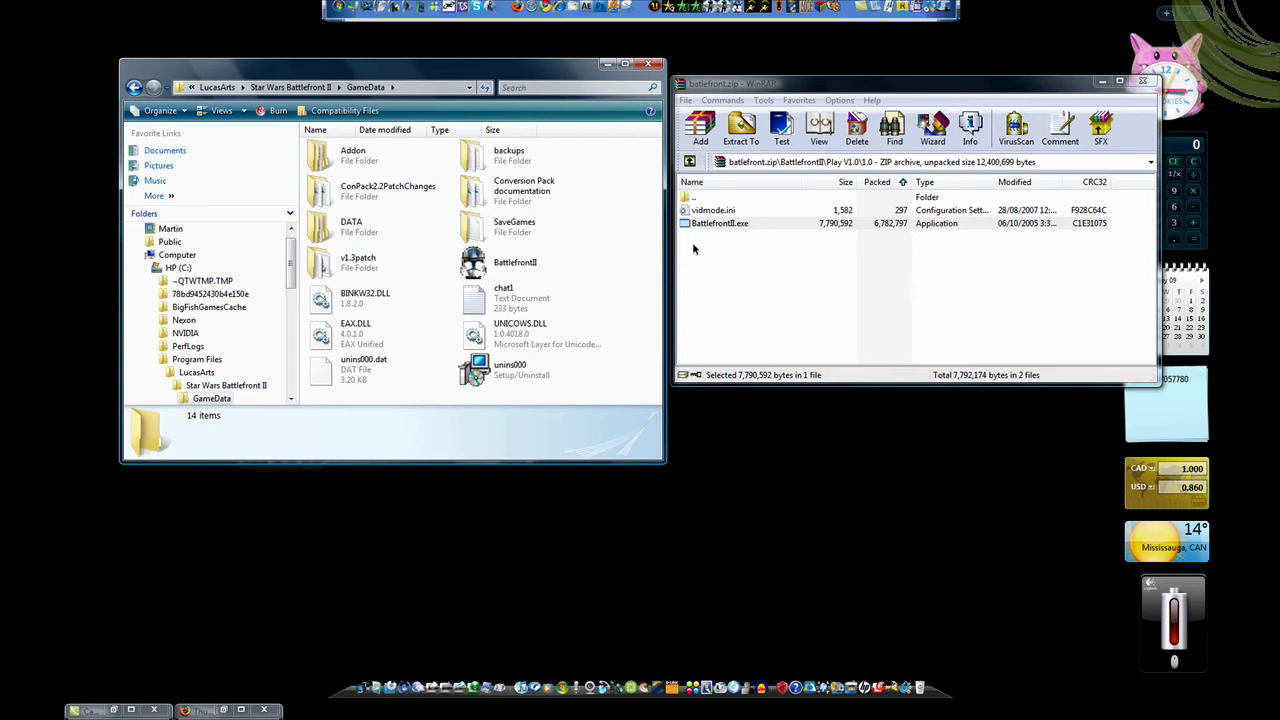
- Copy BattlefrontII.exe from the archive's Play V1.1\1.1 folder into GameData, replacing the existing file with administrator permission
{"action": "left_click", "coordinate": [690, 162]}
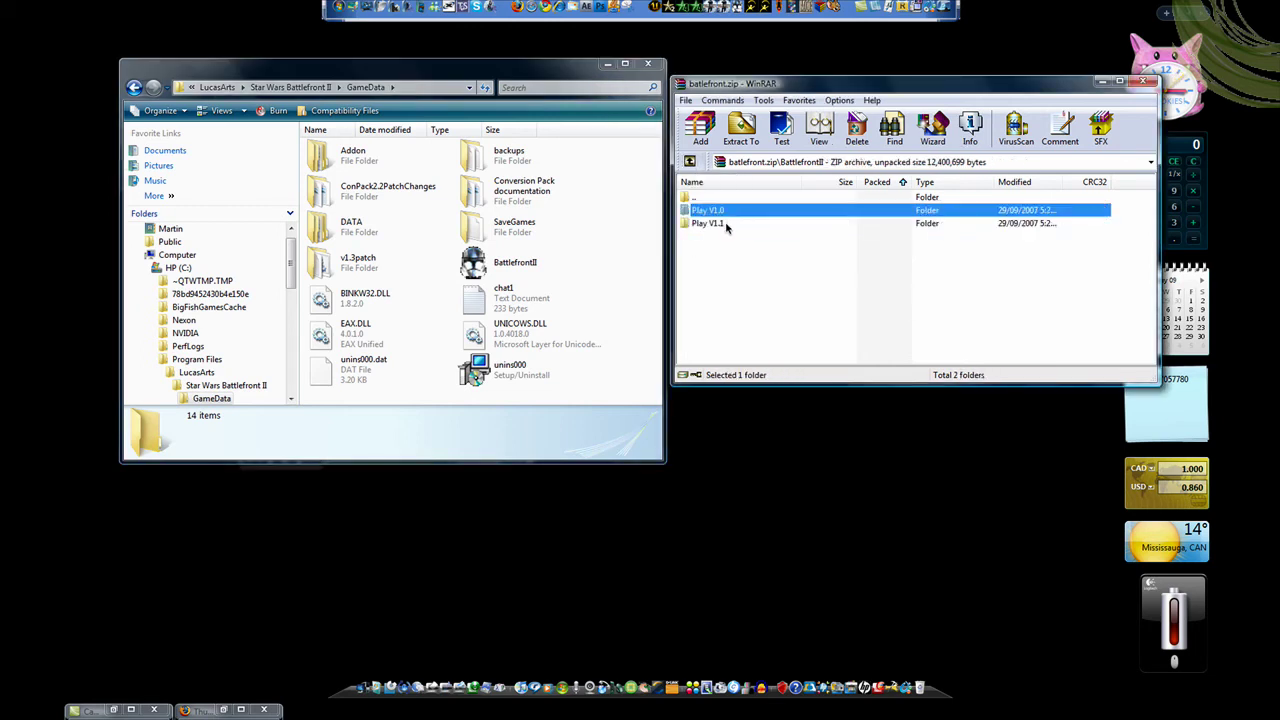
{"action": "double_click", "coordinate": [727, 223]}
{"action": "double_click", "coordinate": [706, 210]}
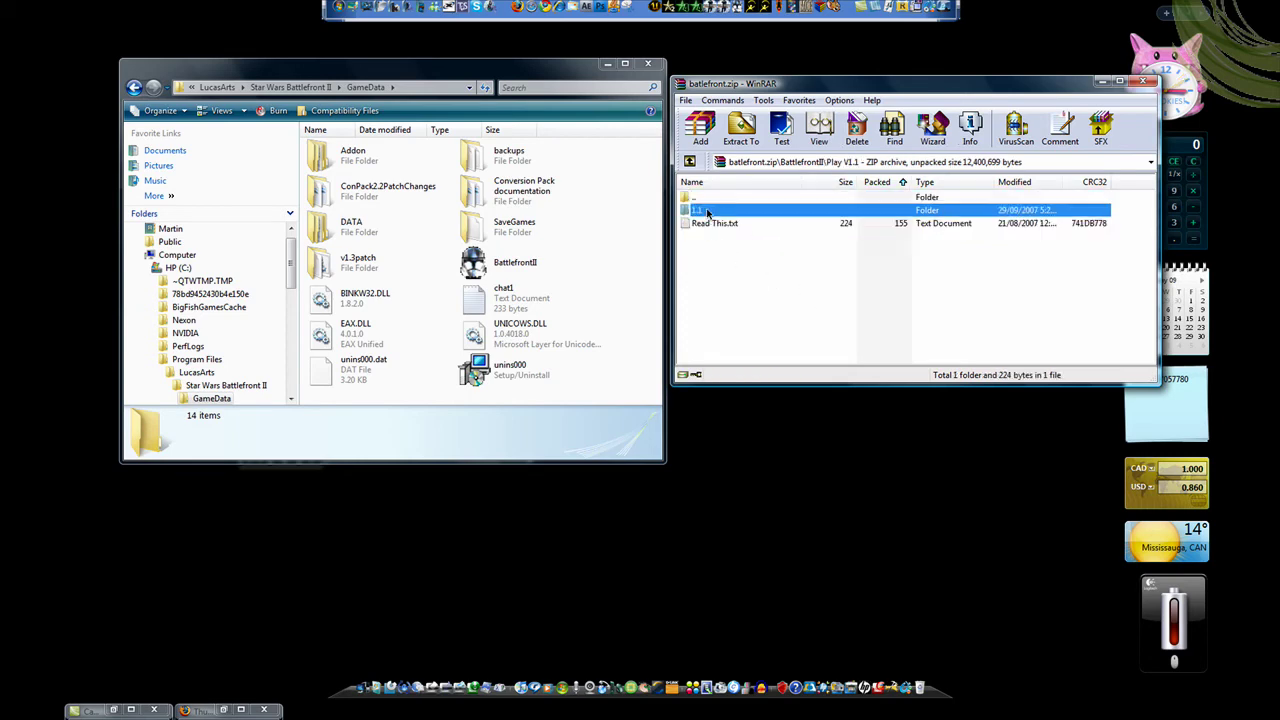
{"action": "left_click_drag", "start_coordinate": [717, 216], "coordinate": [617, 237]}
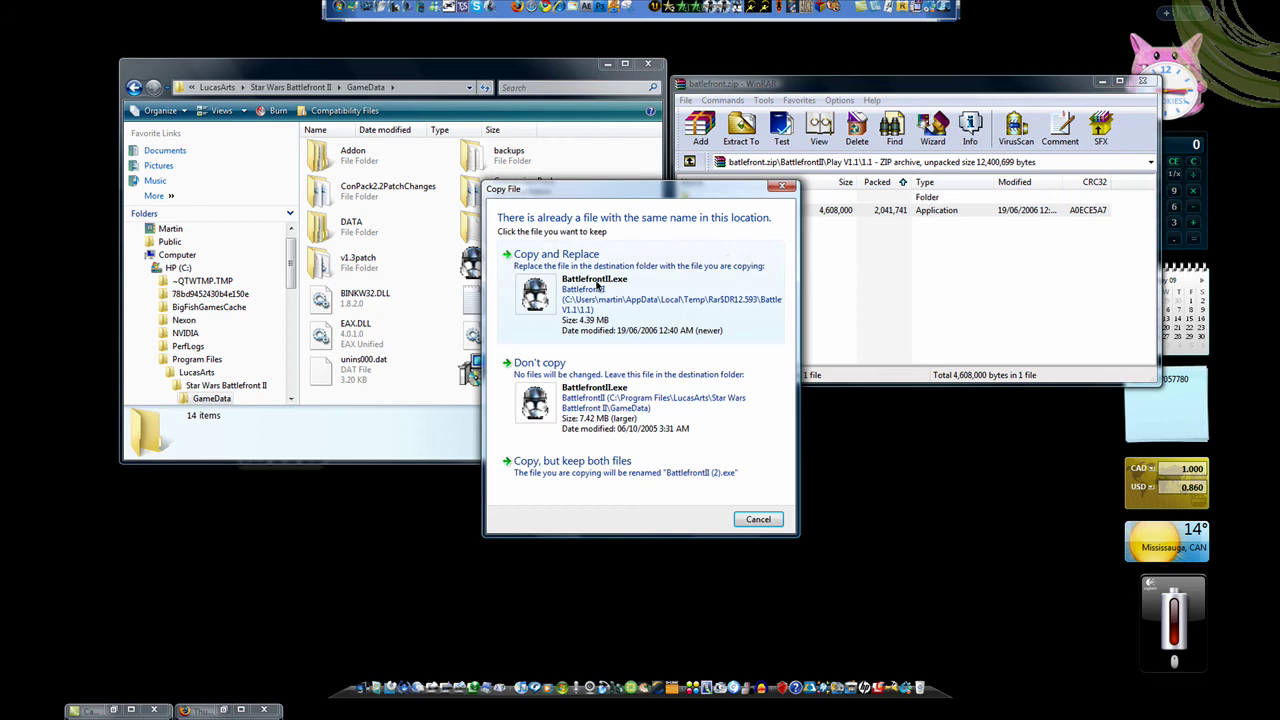
{"action": "left_click", "coordinate": [590, 286]}
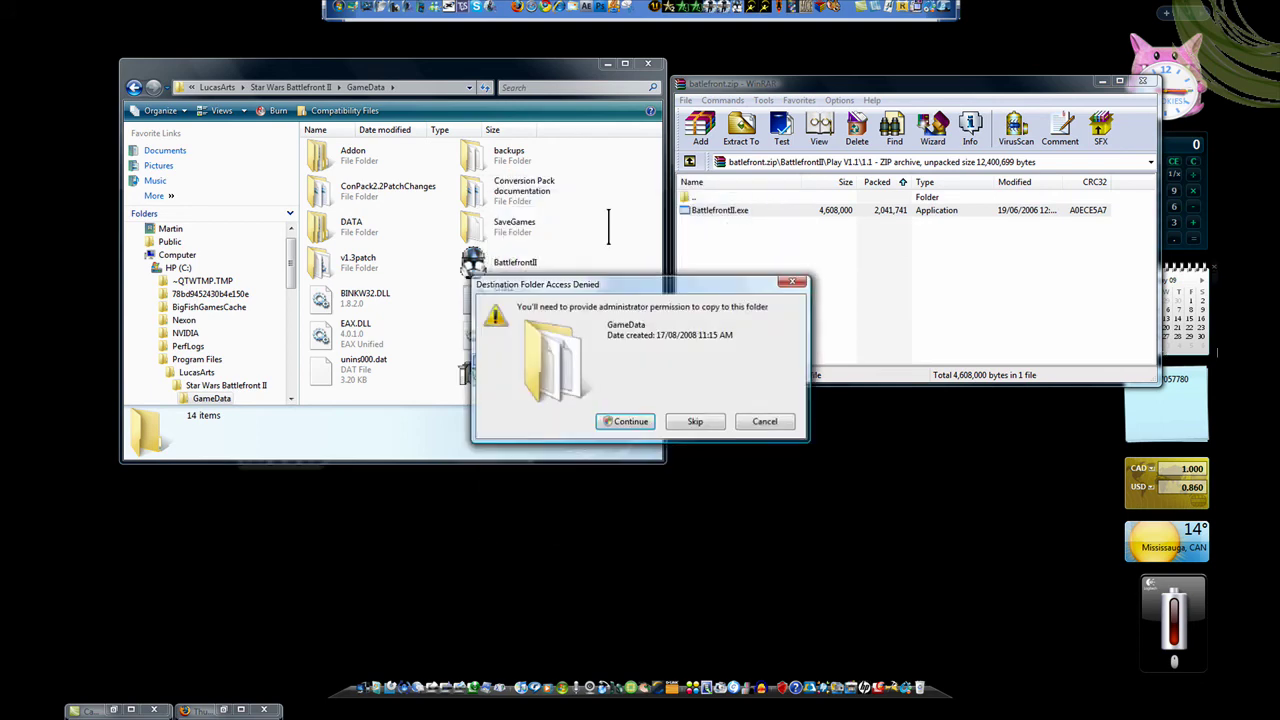
{"action": "left_click", "coordinate": [625, 424]}
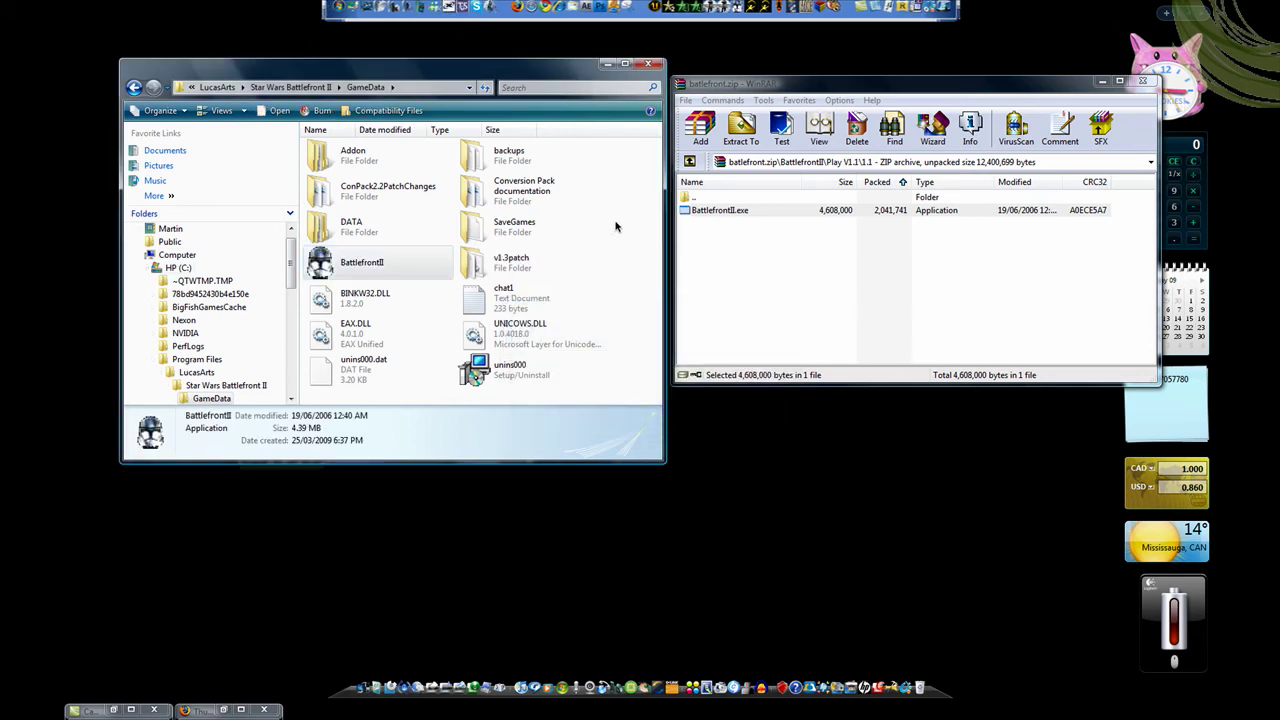
- Go back up to the archive's BattlefrontII folder and close the archive window
{"action": "left_click", "coordinate": [689, 162]}
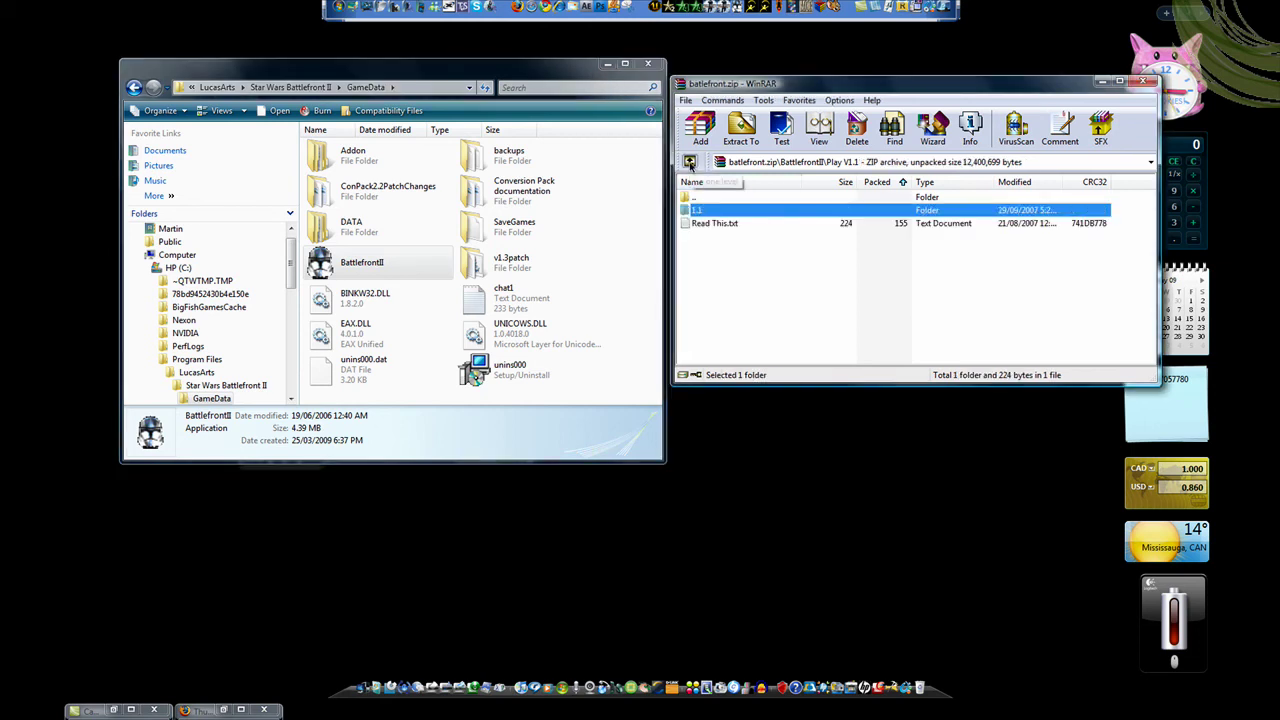
{"action": "left_click", "coordinate": [689, 162]}
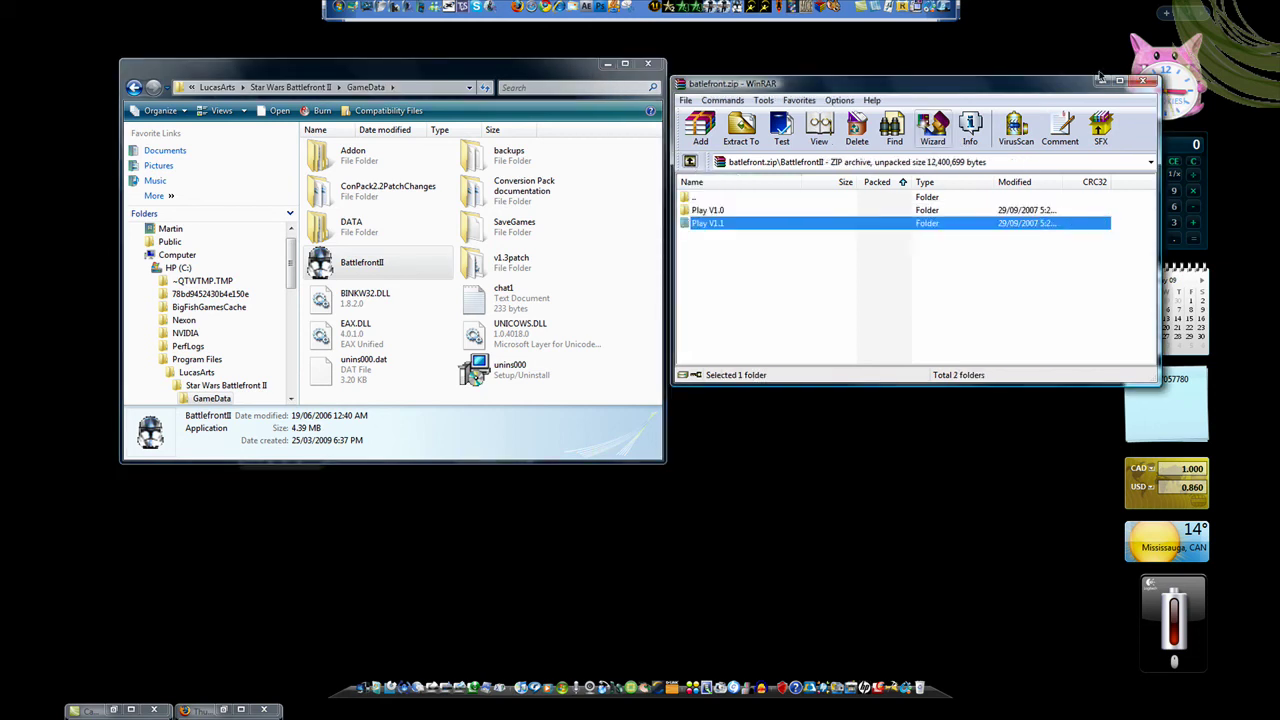
{"action": "left_click", "coordinate": [1147, 84]}
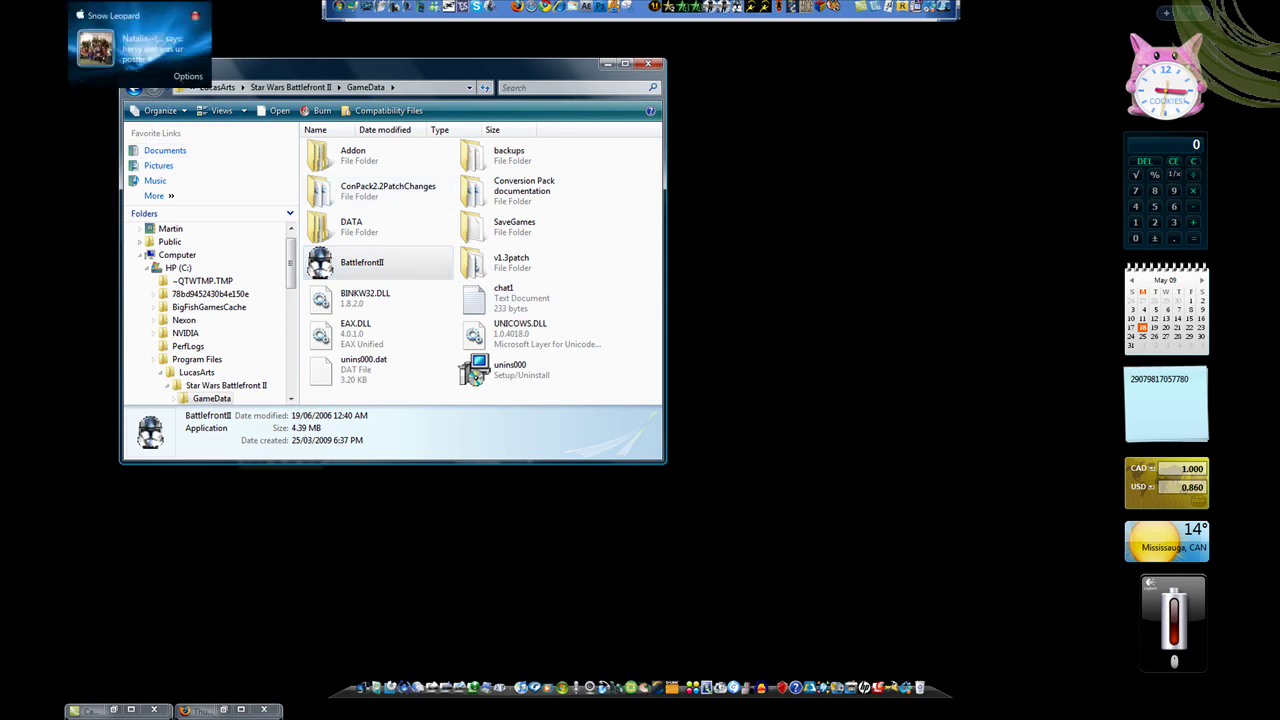
- Open the incoming chat message, send the reply "7", and close the chat window
{"action": "left_click", "coordinate": [184, 30]}
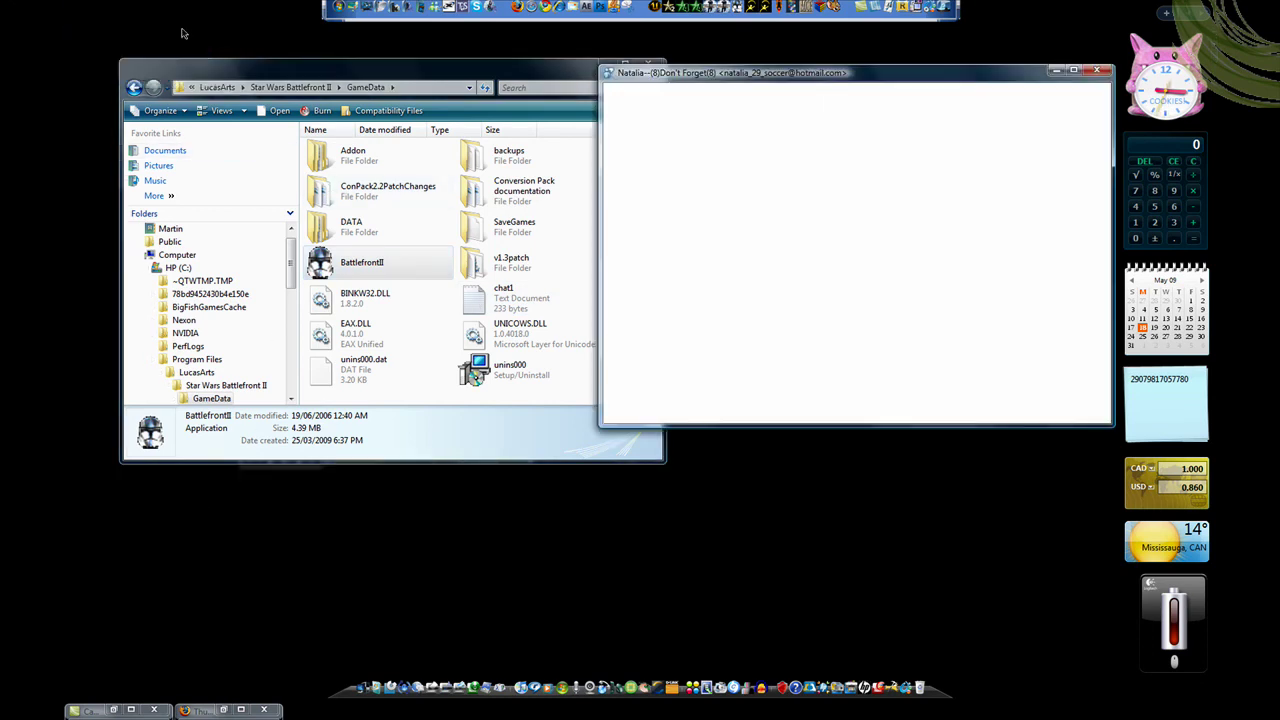
{"action": "type", "text": "7"}
{"action": "key", "text": "Return"}
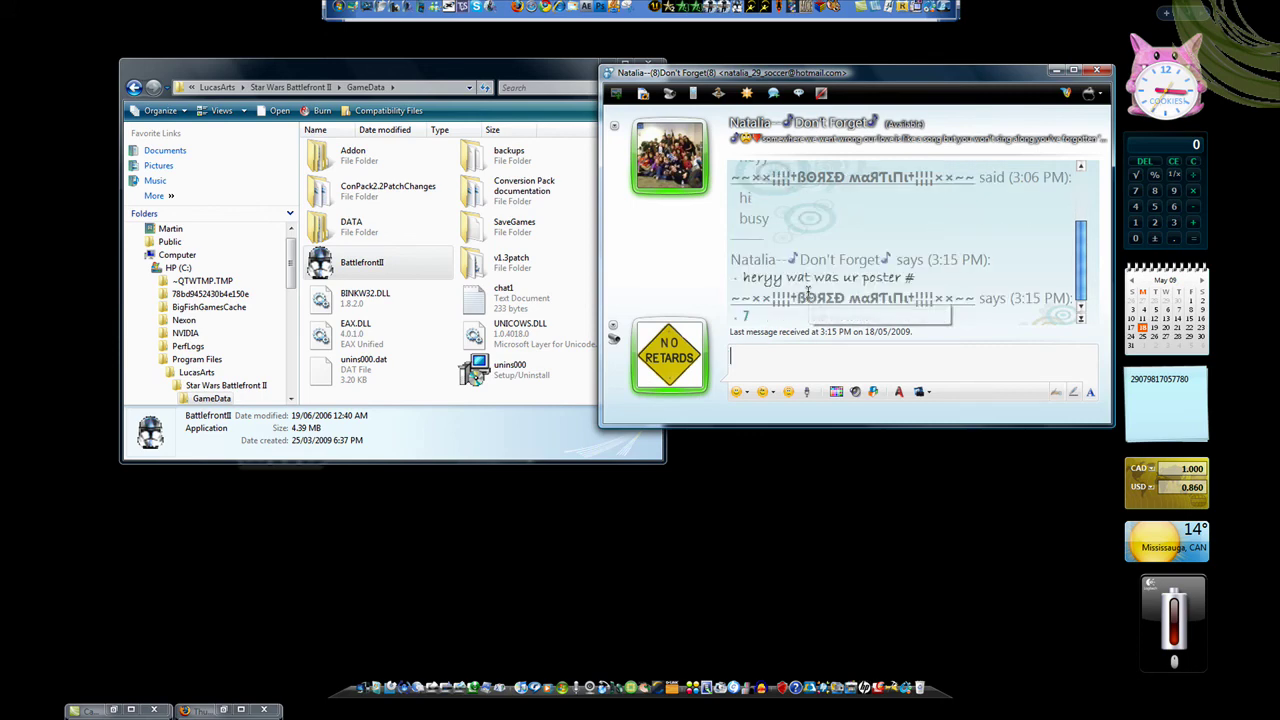
{"action": "left_click", "coordinate": [1103, 72]}
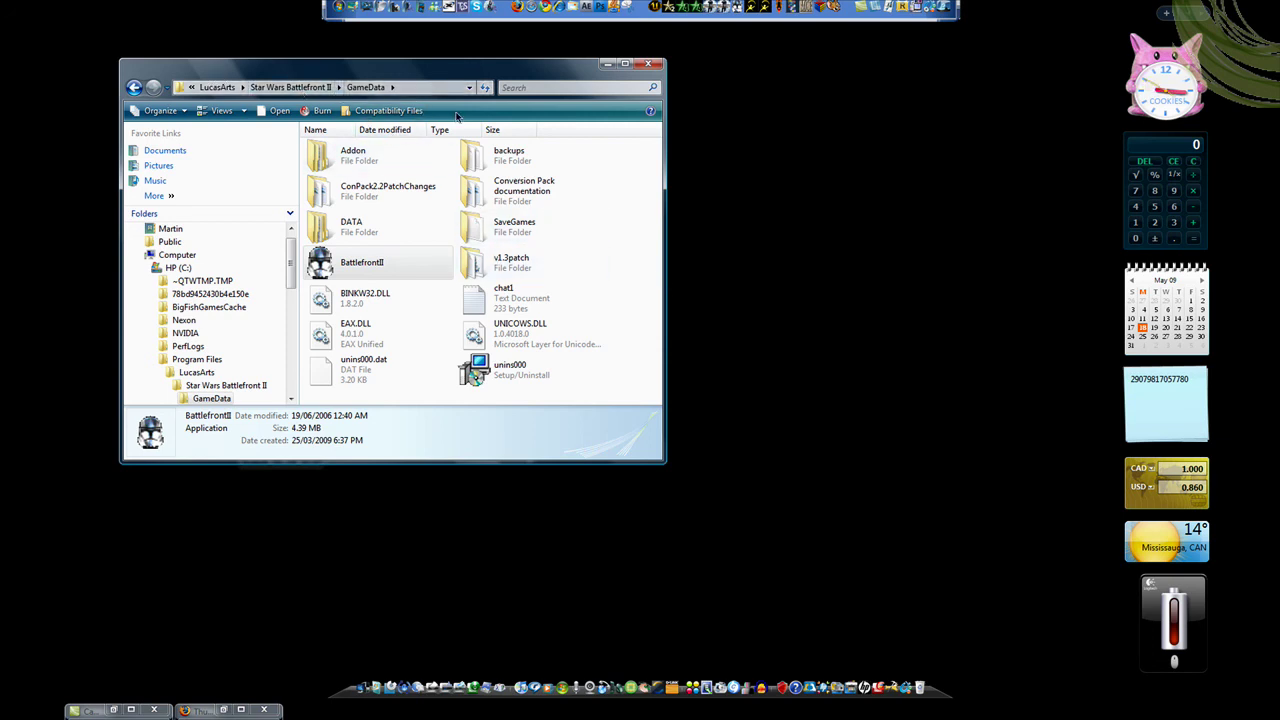
- Maximise the GameData folder window
{"action": "double_click", "coordinate": [659, 61]}
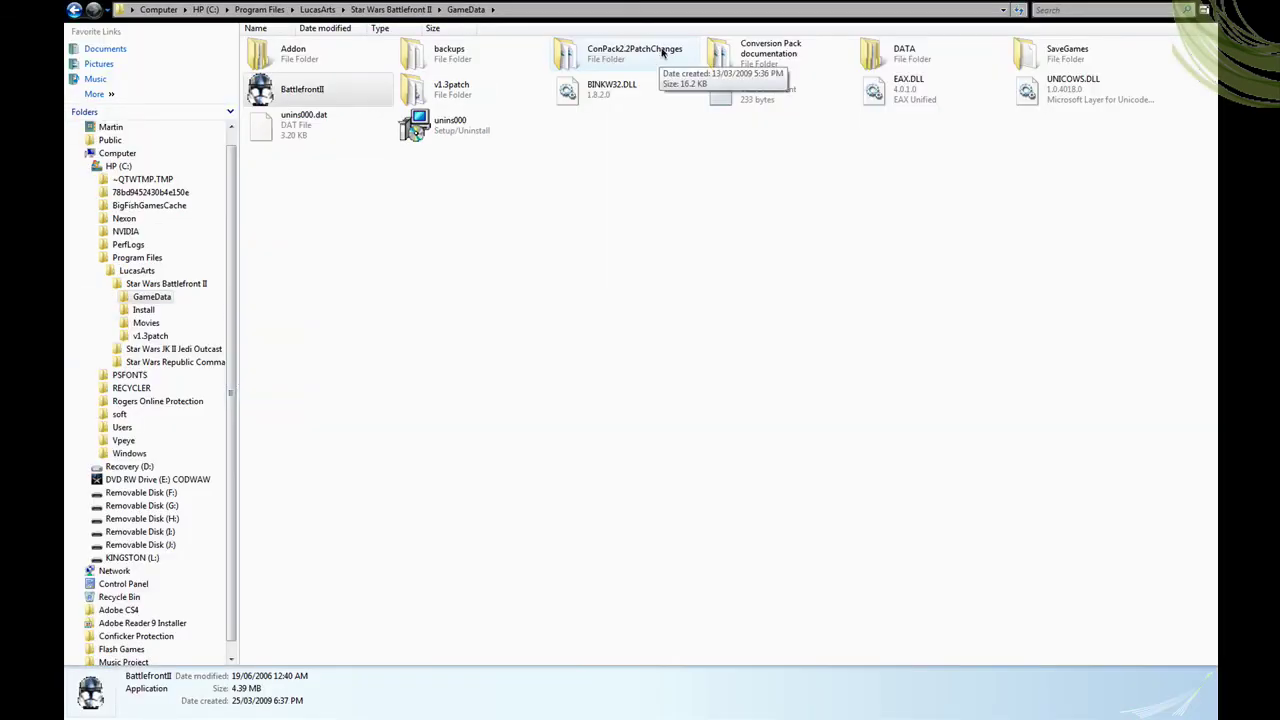